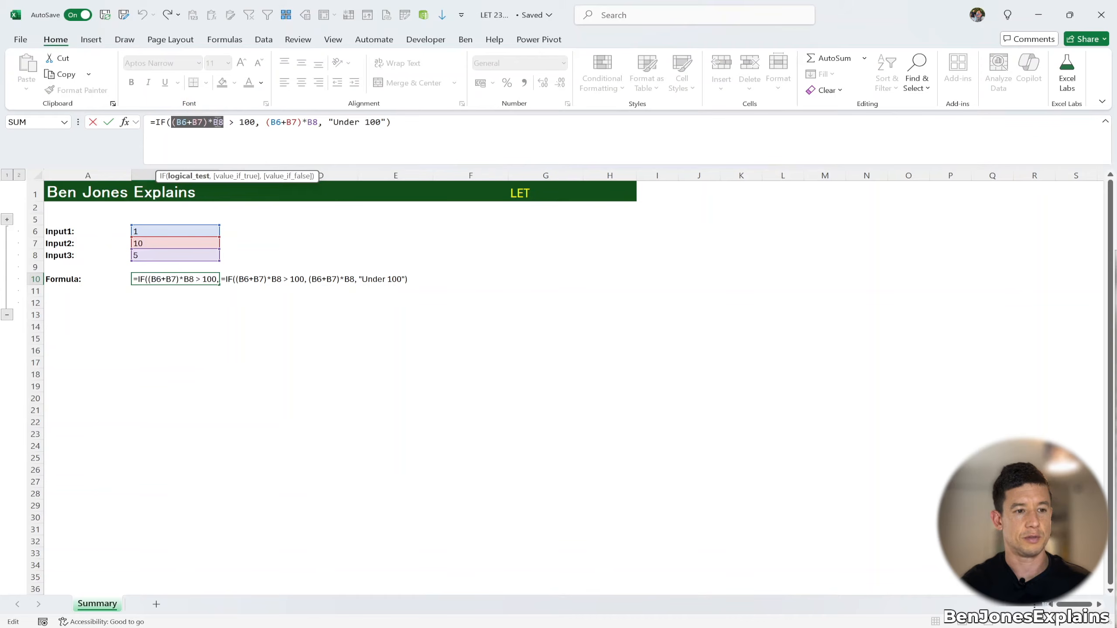
# Copy the IF formula from B10 into cell B11
pyautogui.click(261, 121)
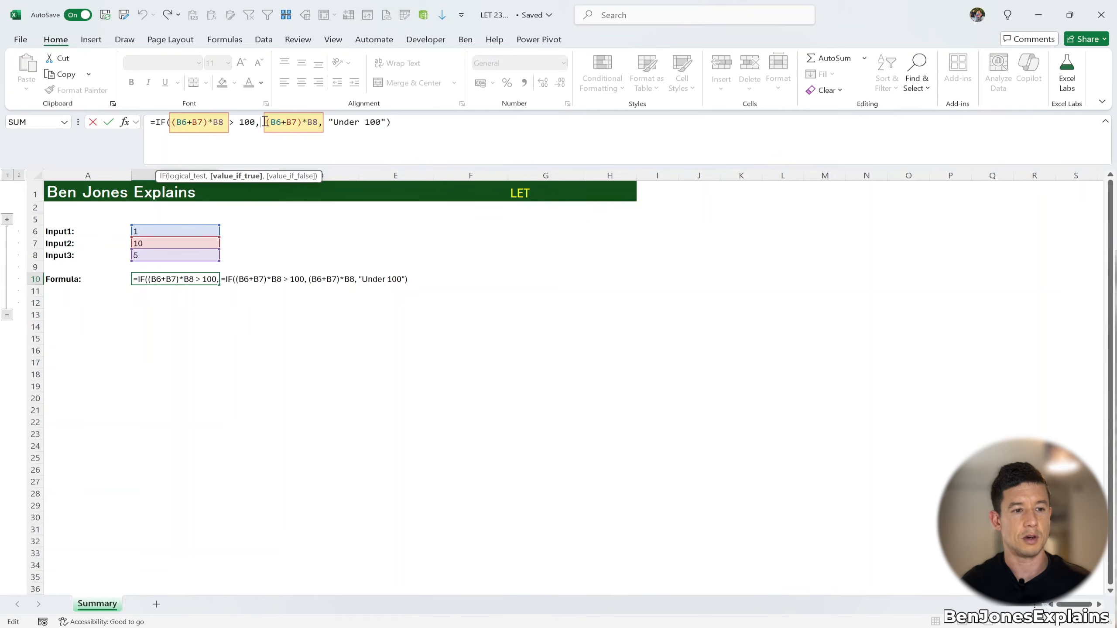
pyautogui.click(329, 123)
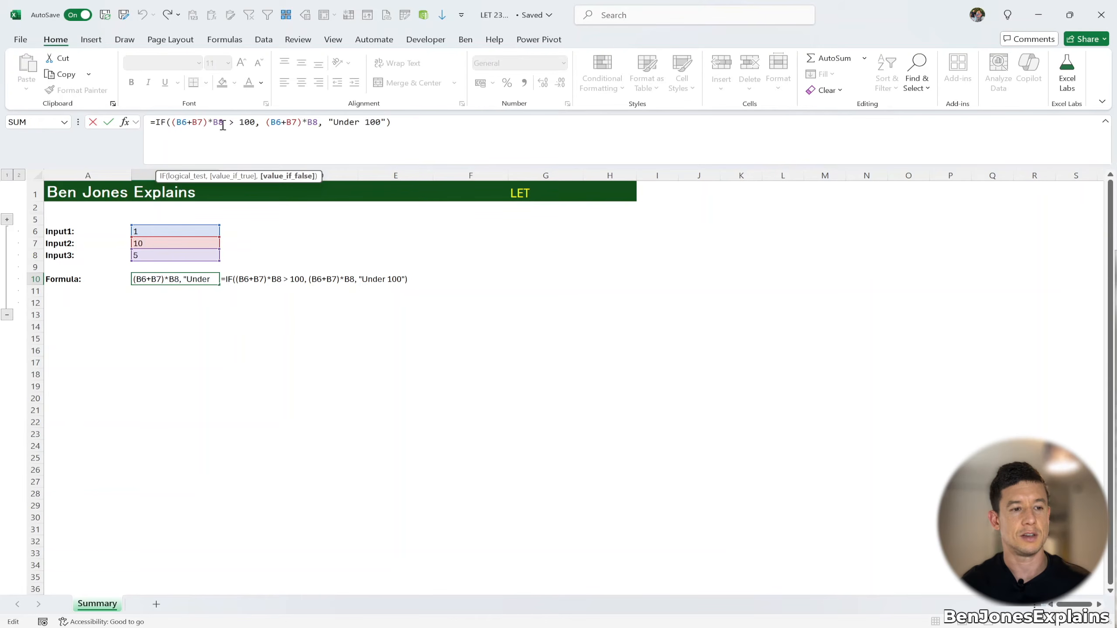
pyautogui.moveTo(230, 125); pyautogui.dragTo(169, 125)
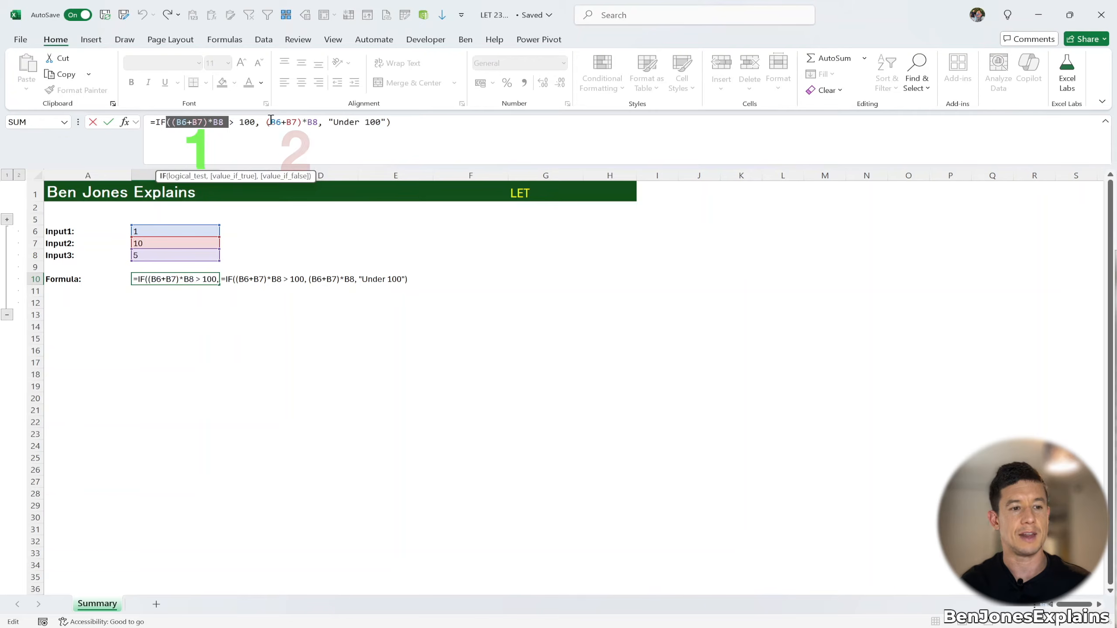
pyautogui.moveTo(269, 124); pyautogui.dragTo(317, 124)
pyautogui.moveTo(391, 122); pyautogui.dragTo(115, 114)
pyautogui.hotkey('ctrl', 'c')
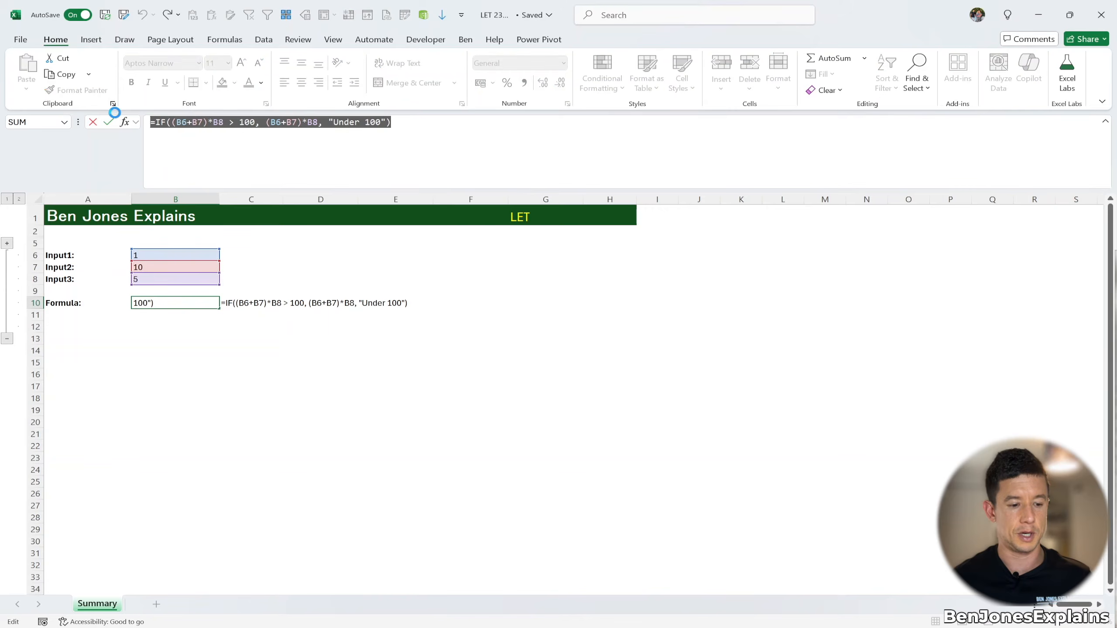
pyautogui.press('Escape')
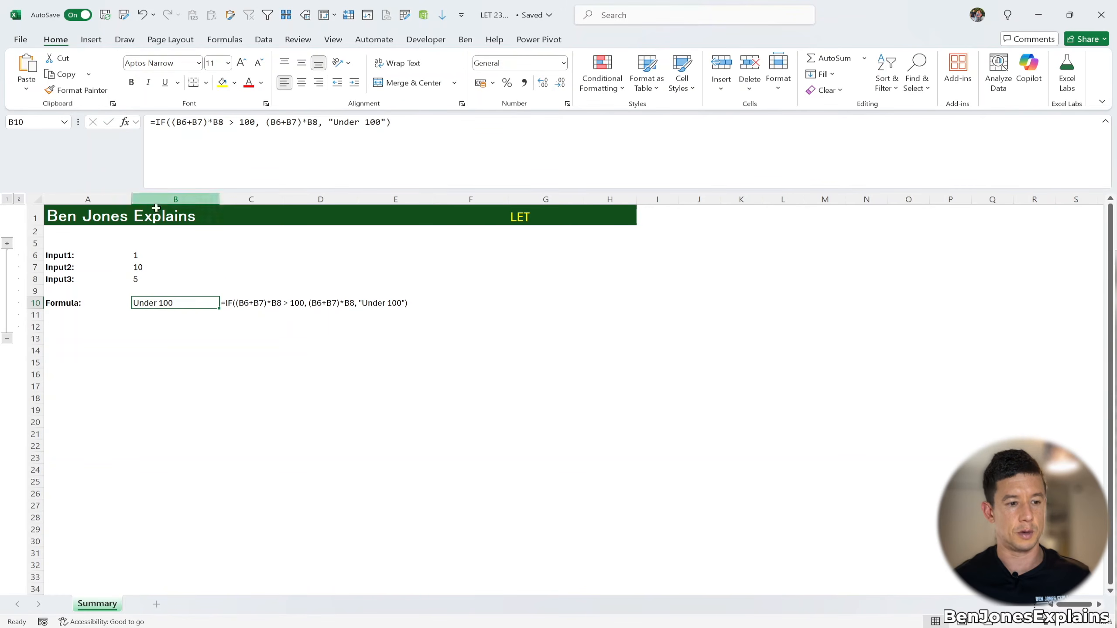
pyautogui.click(172, 325)
pyautogui.click(178, 313)
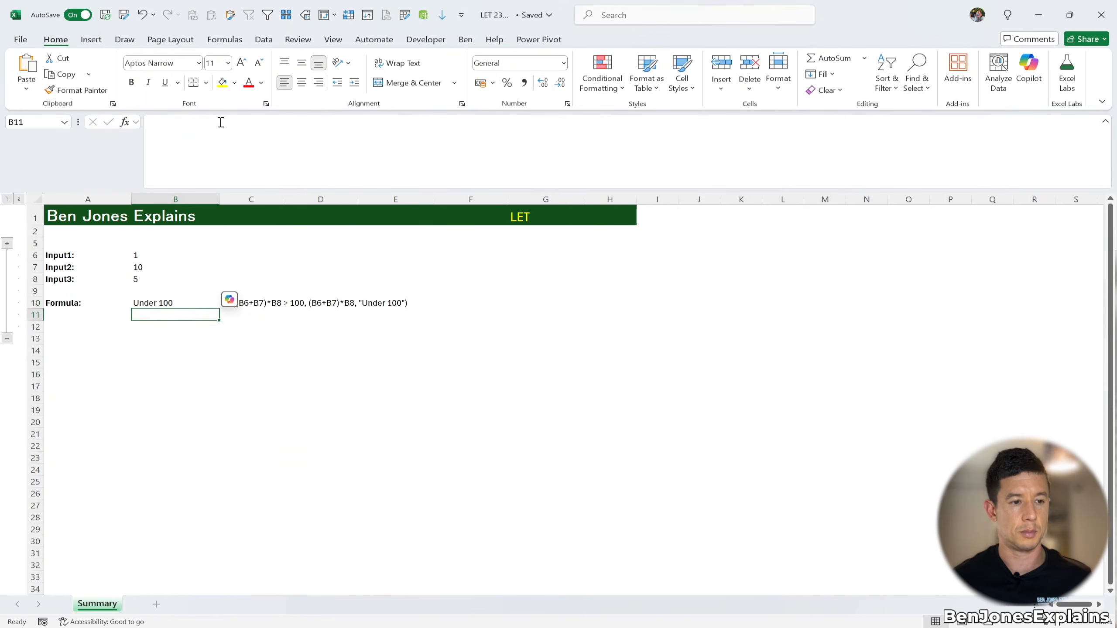
pyautogui.click(220, 119)
pyautogui.hotkey('ctrl', 'v')
# Start a LET function at the beginning of B11's formula, moving the original IF expression onto its own line
pyautogui.click(158, 123)
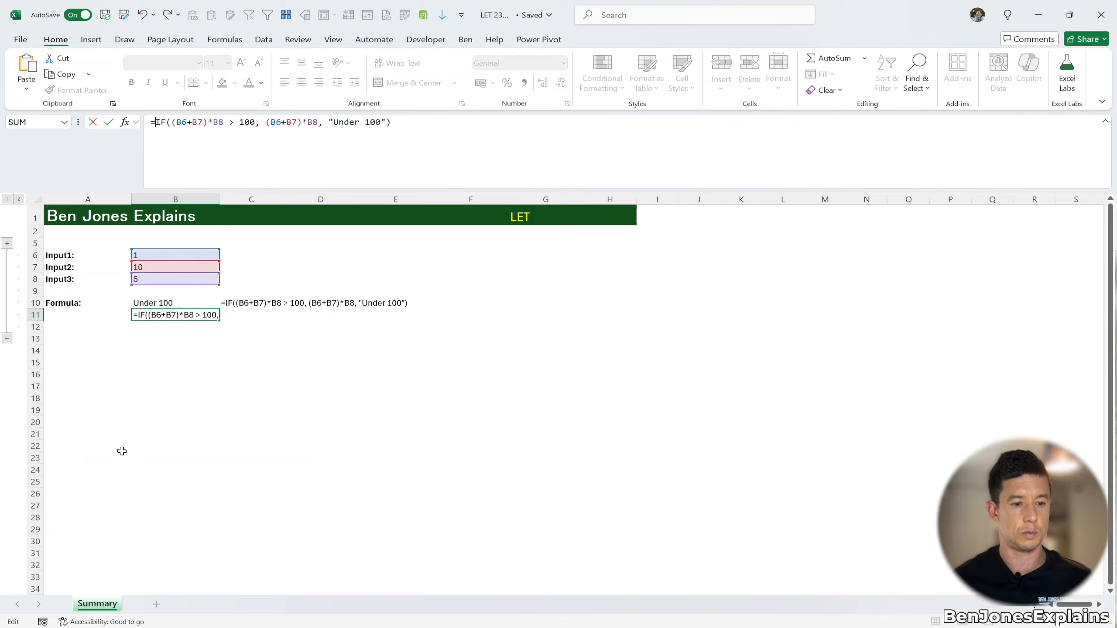
pyautogui.hotkey('alt', 'Return')
pyautogui.hotkey('alt', 'Return')
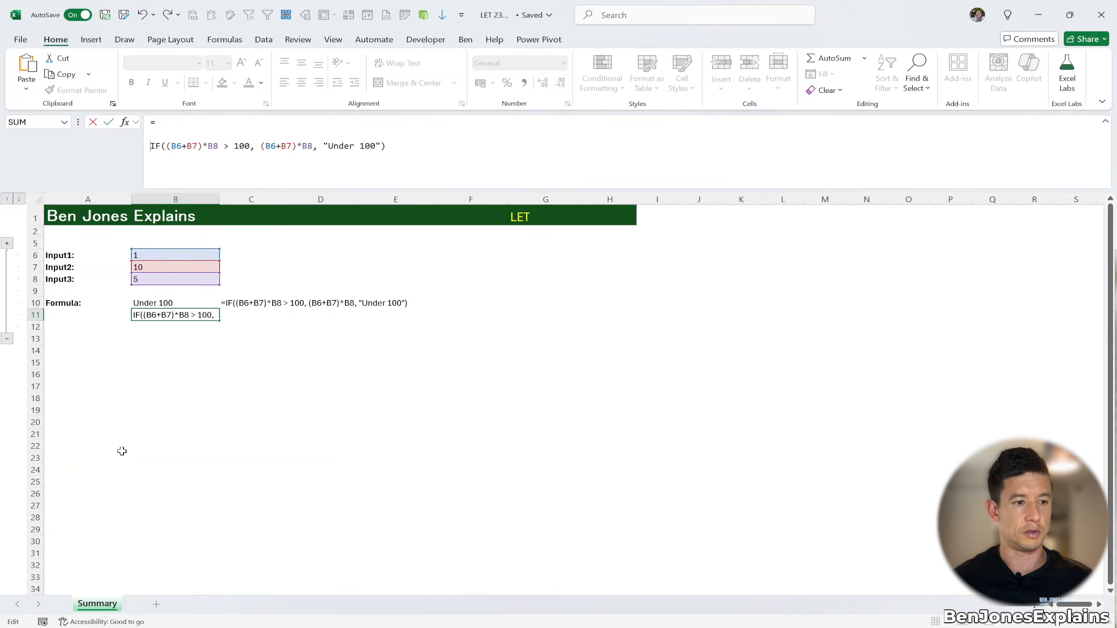
pyautogui.click(171, 124)
pyautogui.write('L')
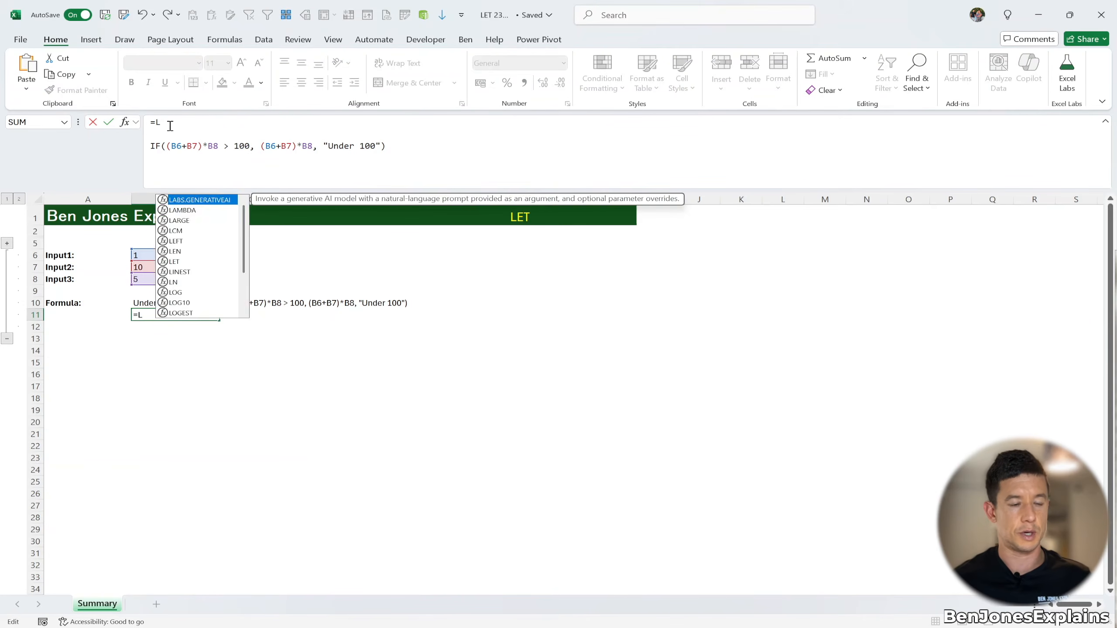
pyautogui.write('ET(')
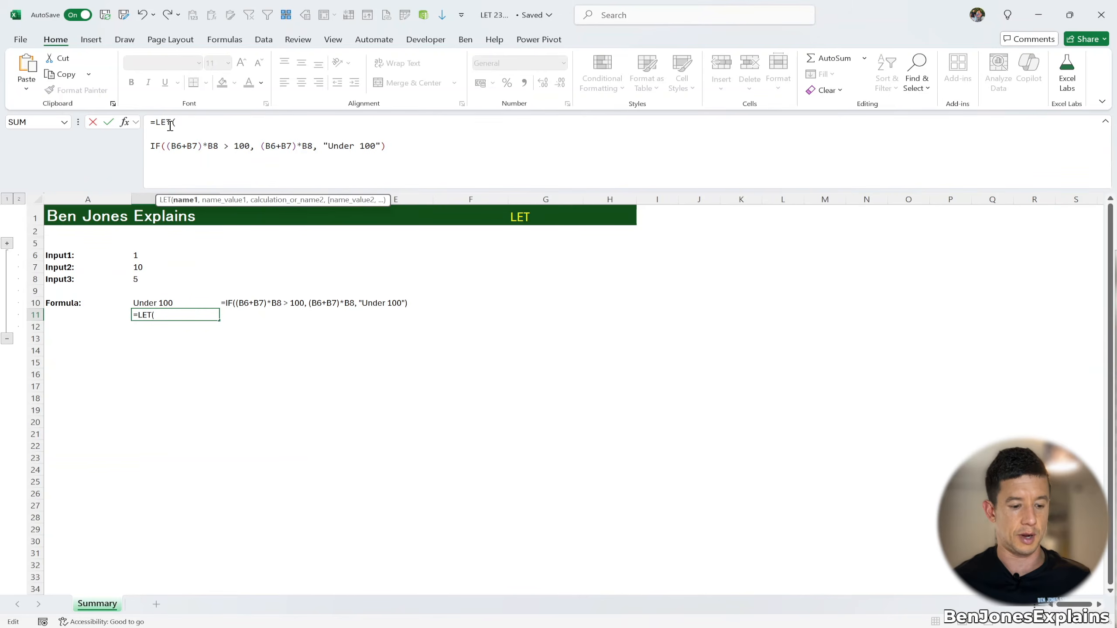
pyautogui.hotkey('alt', 'Return')
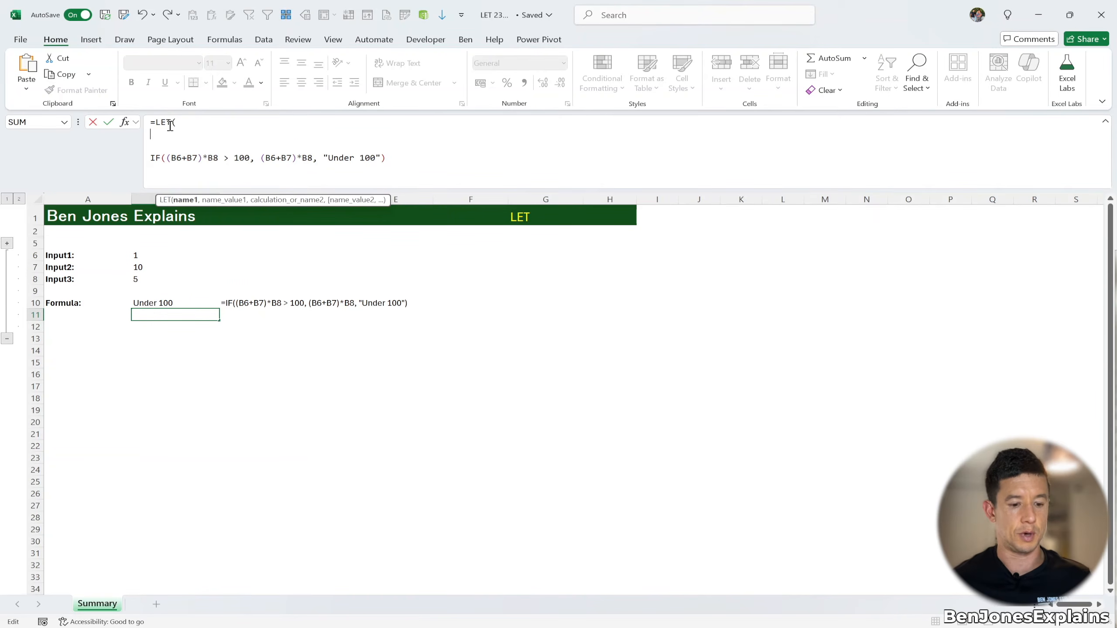
# Define the LET variable result as (B6+B7)*B8, copied from the IF expression
pyautogui.write('result,')
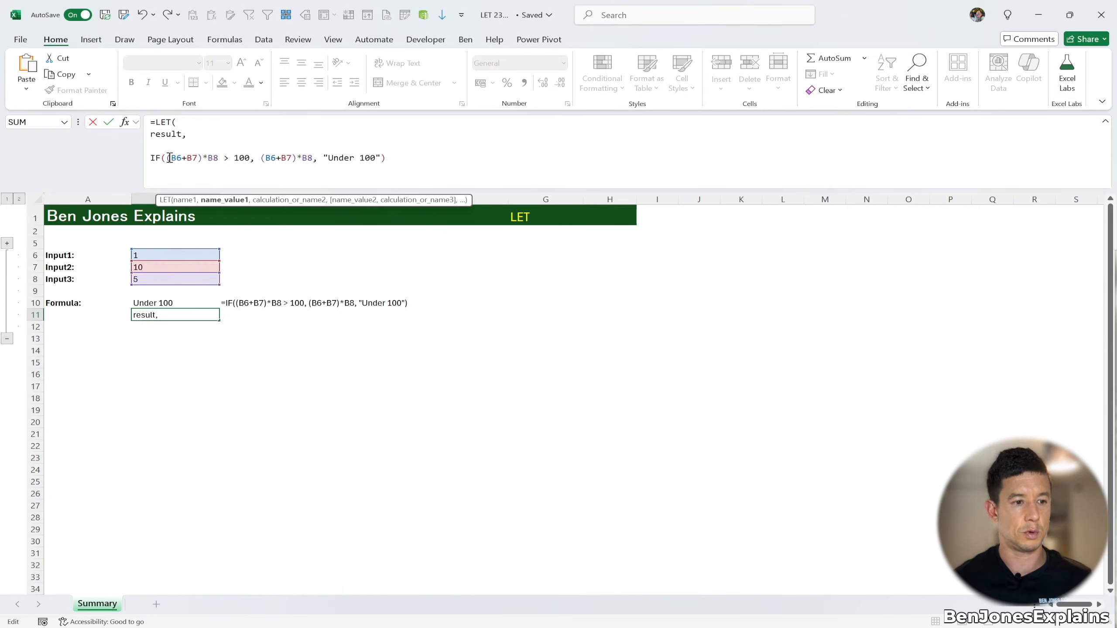
pyautogui.moveTo(166, 158); pyautogui.dragTo(220, 159)
pyautogui.hotkey('ctrl', 'c')
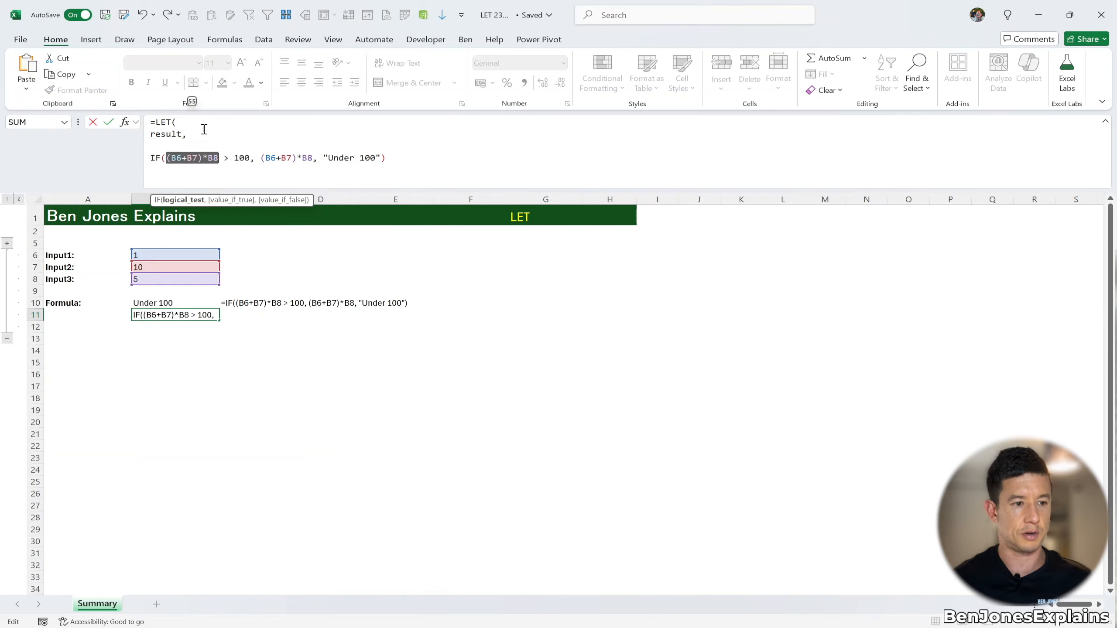
pyautogui.click(205, 133)
pyautogui.hotkey('ctrl', 'v')
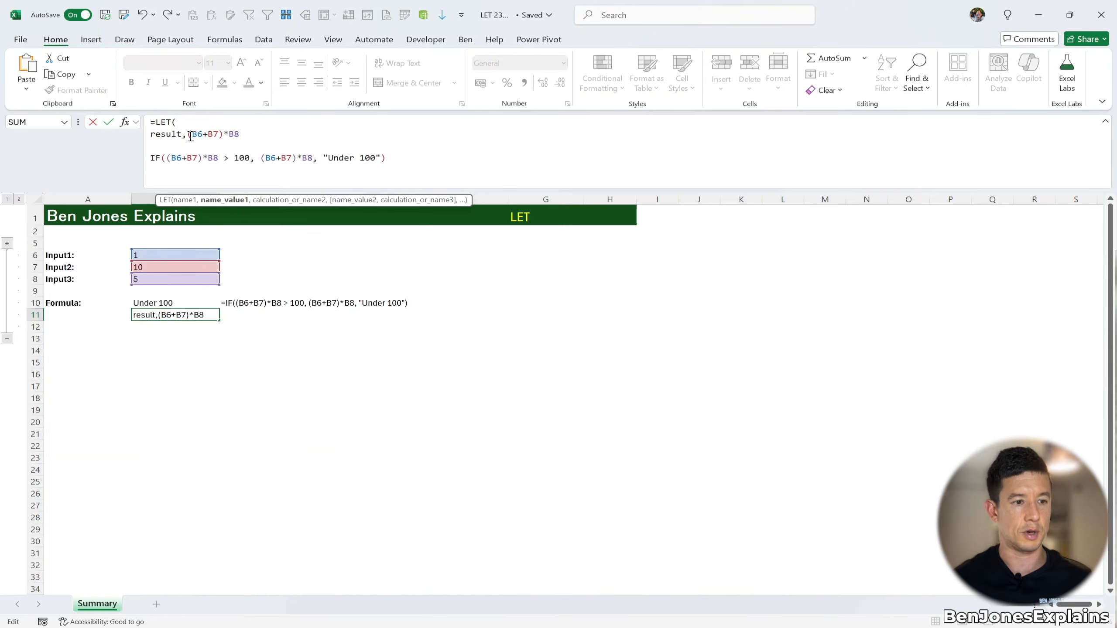
pyautogui.write(',')
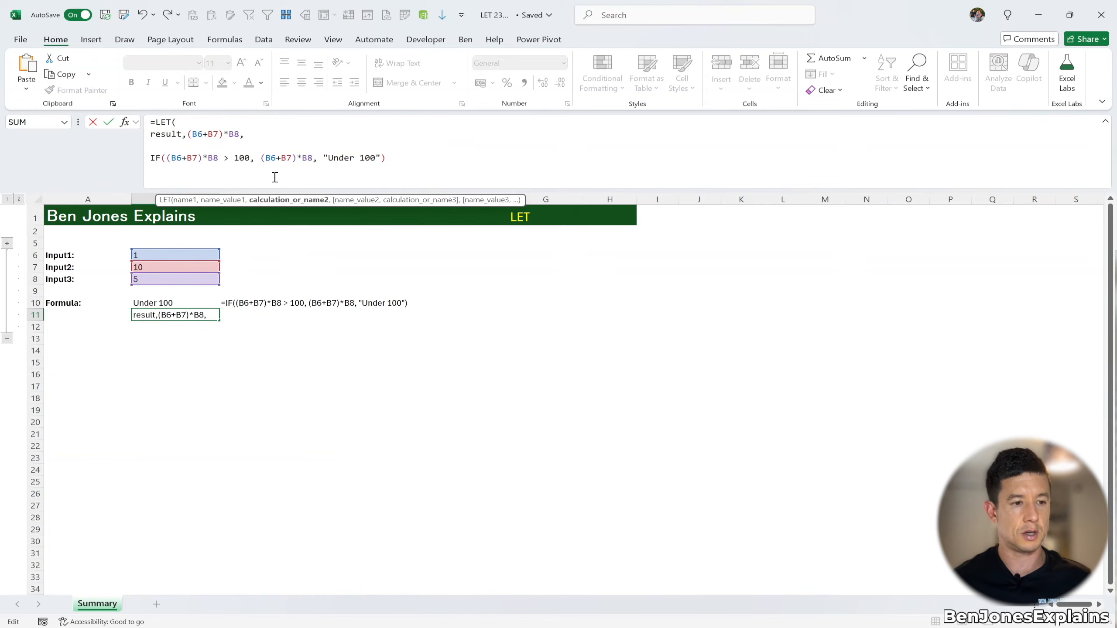
# Add the calculation IF(result > 100, result, "Under 100") on a new line of the LET formula
pyautogui.hotkey('alt', 'Return')
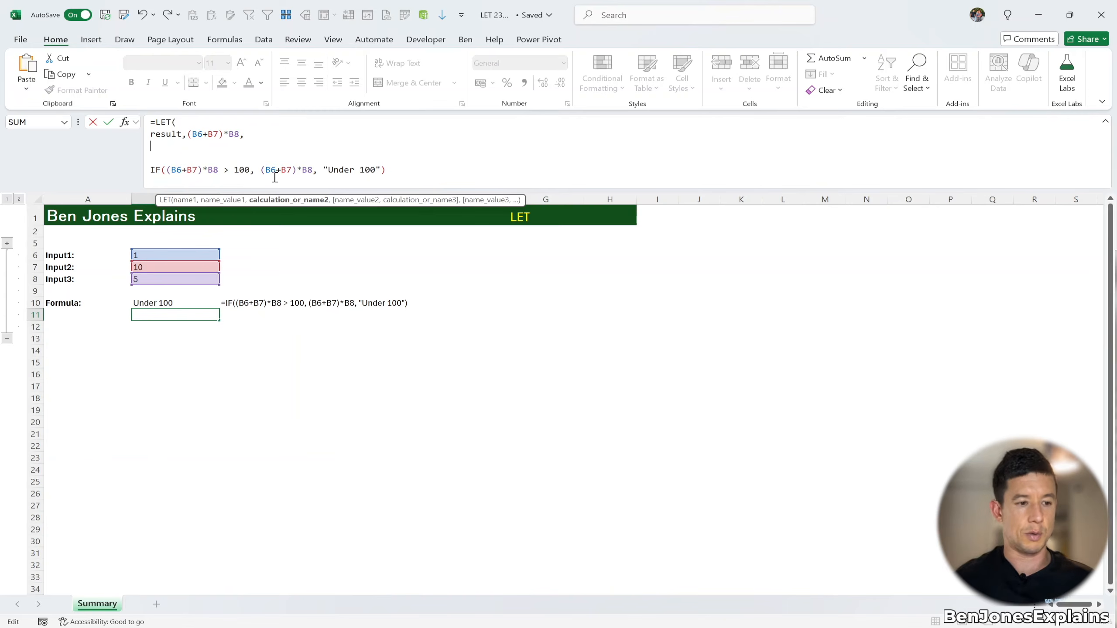
pyautogui.write('IF')
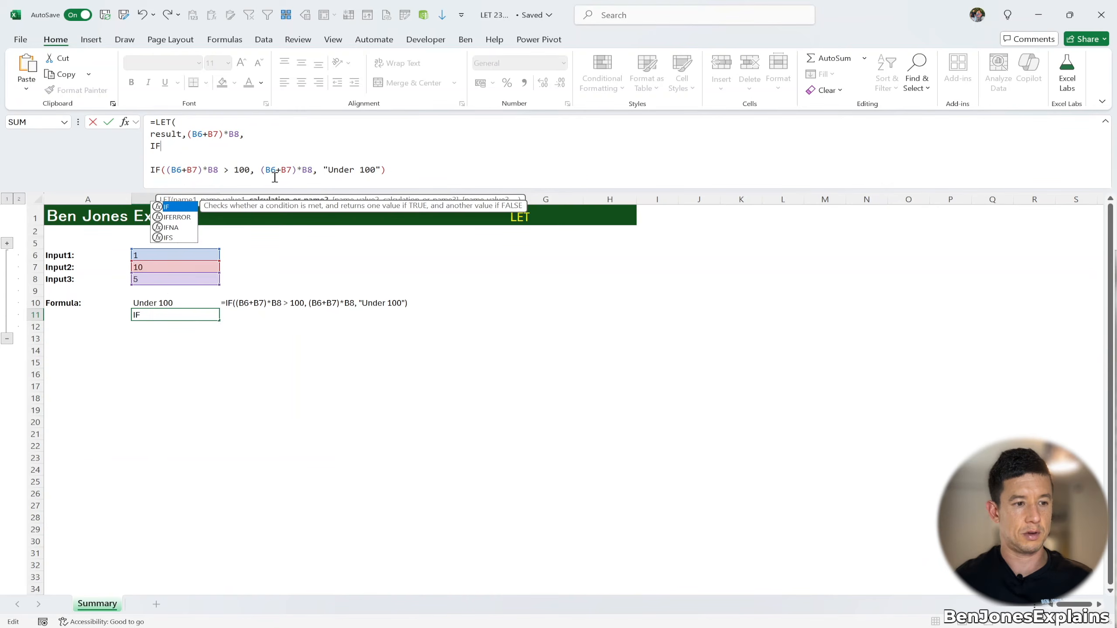
pyautogui.write('(res')
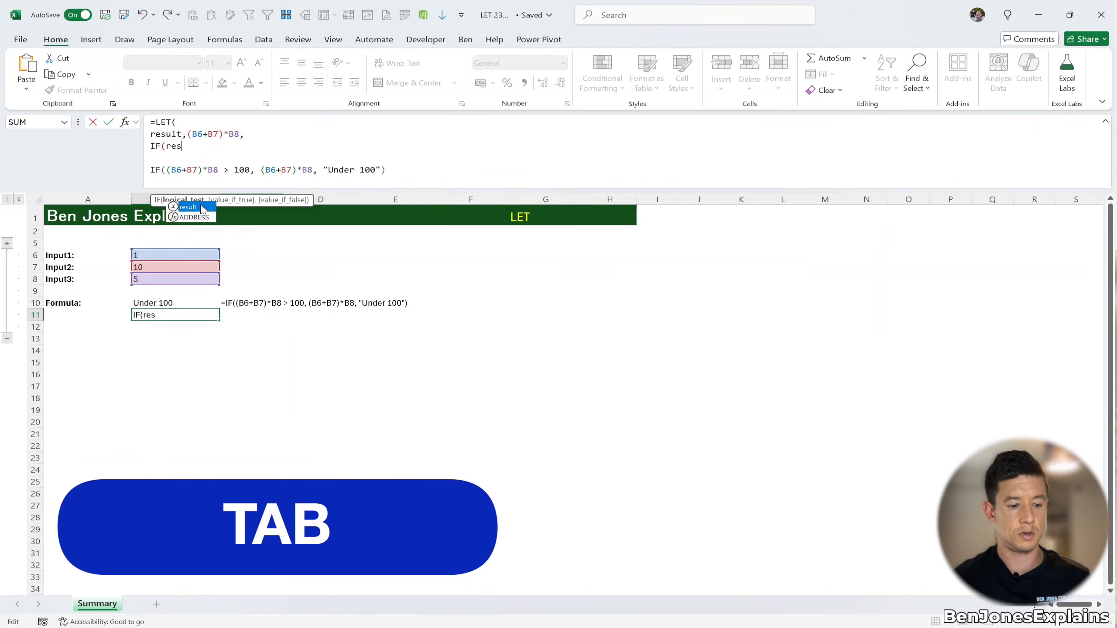
pyautogui.press('Tab')
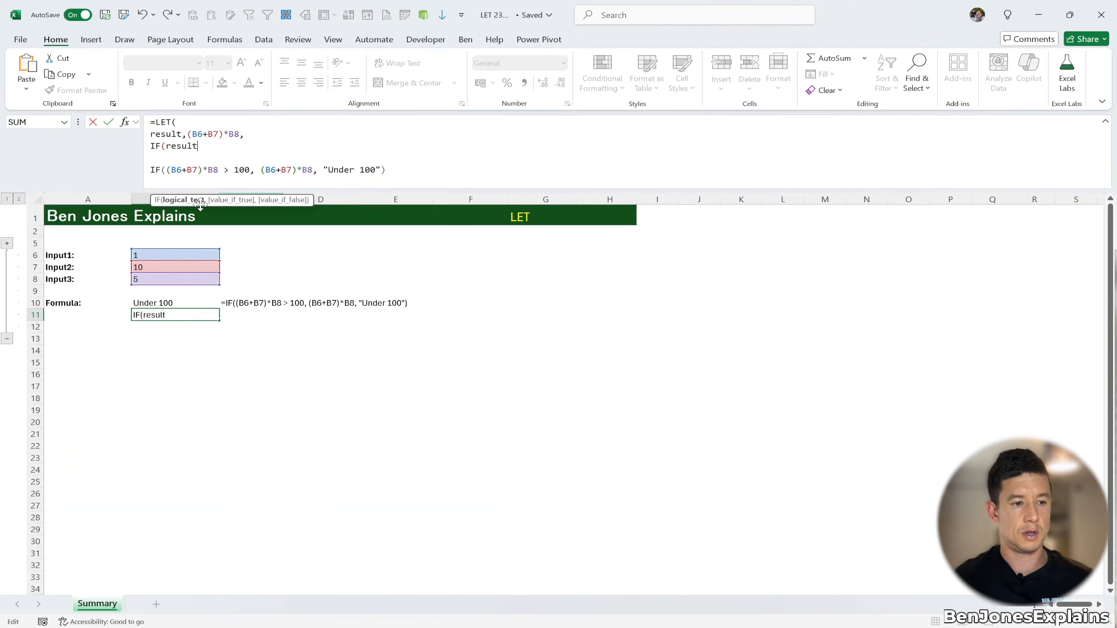
pyautogui.write('> 100 , result , ')
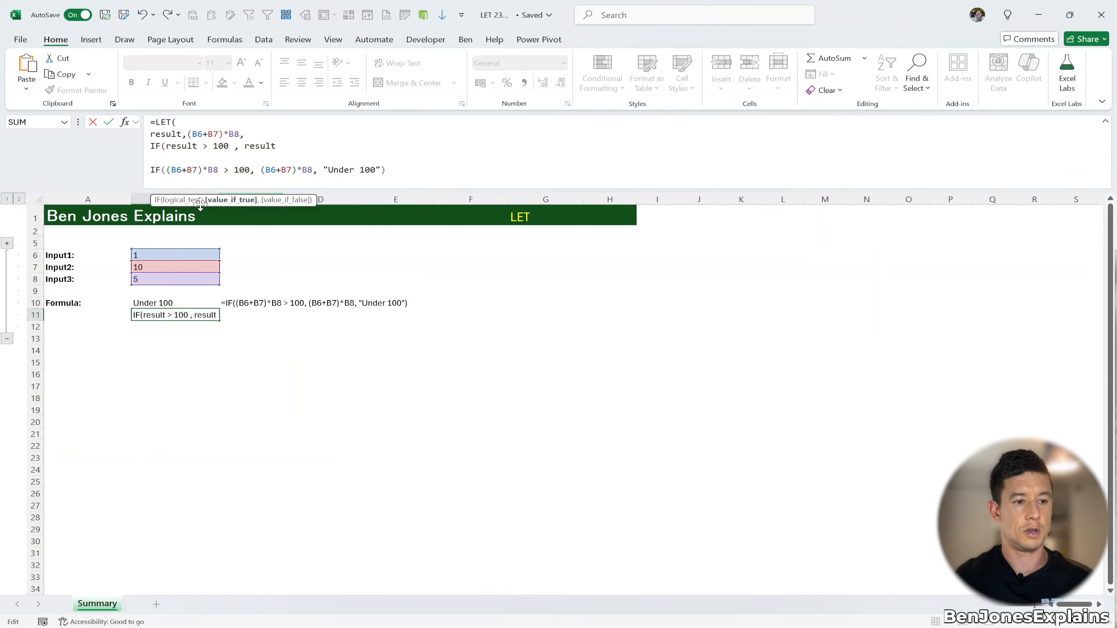
pyautogui.write('"U')
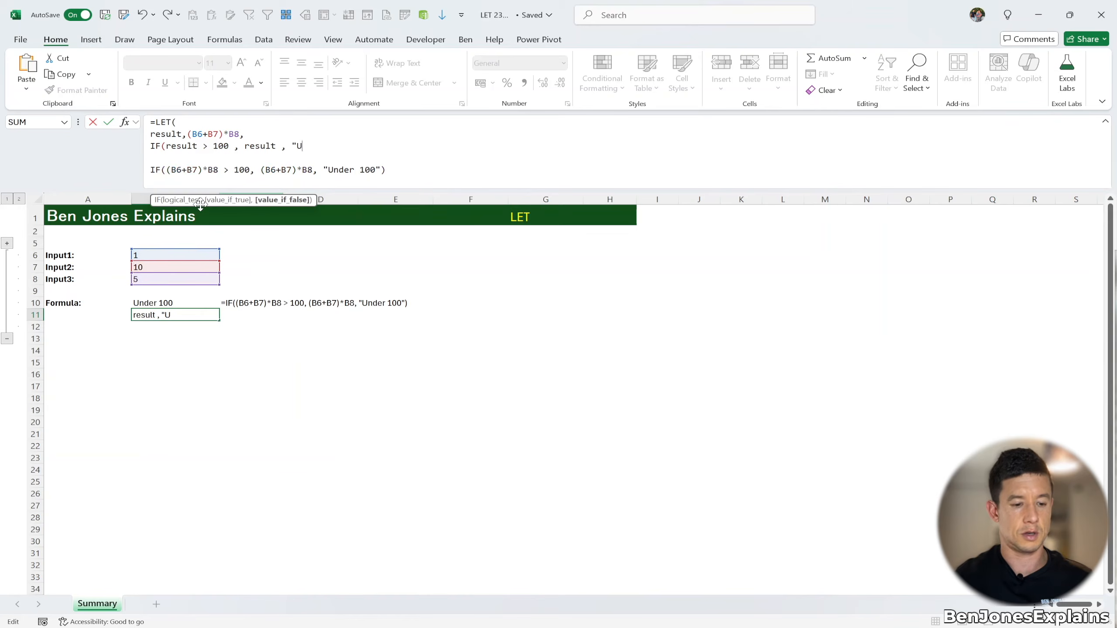
pyautogui.write('nder 100"')
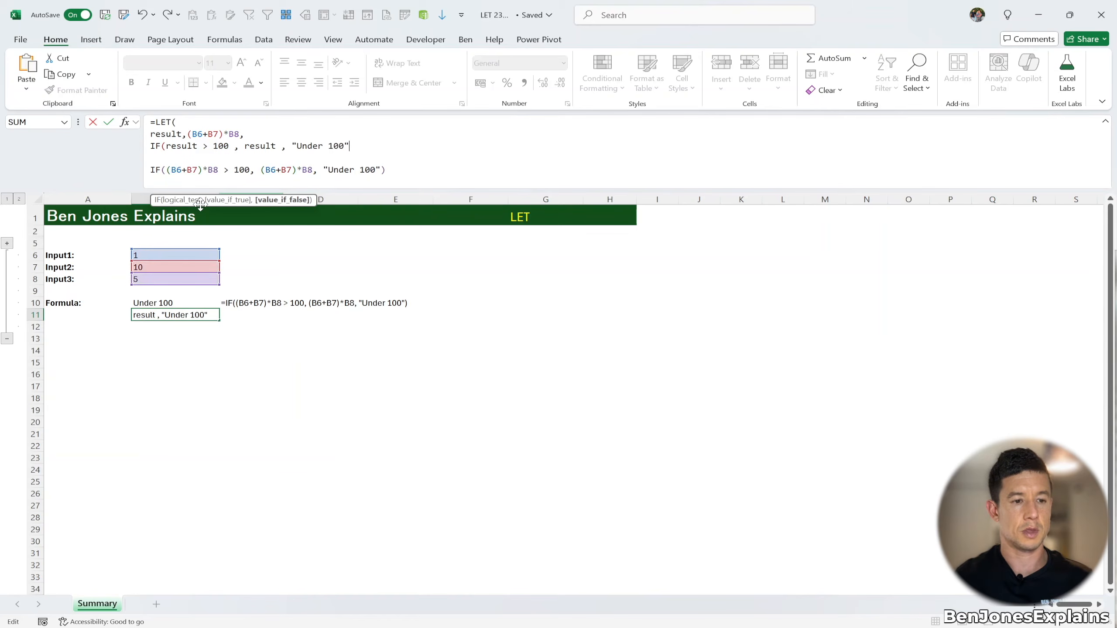
pyautogui.write(')')
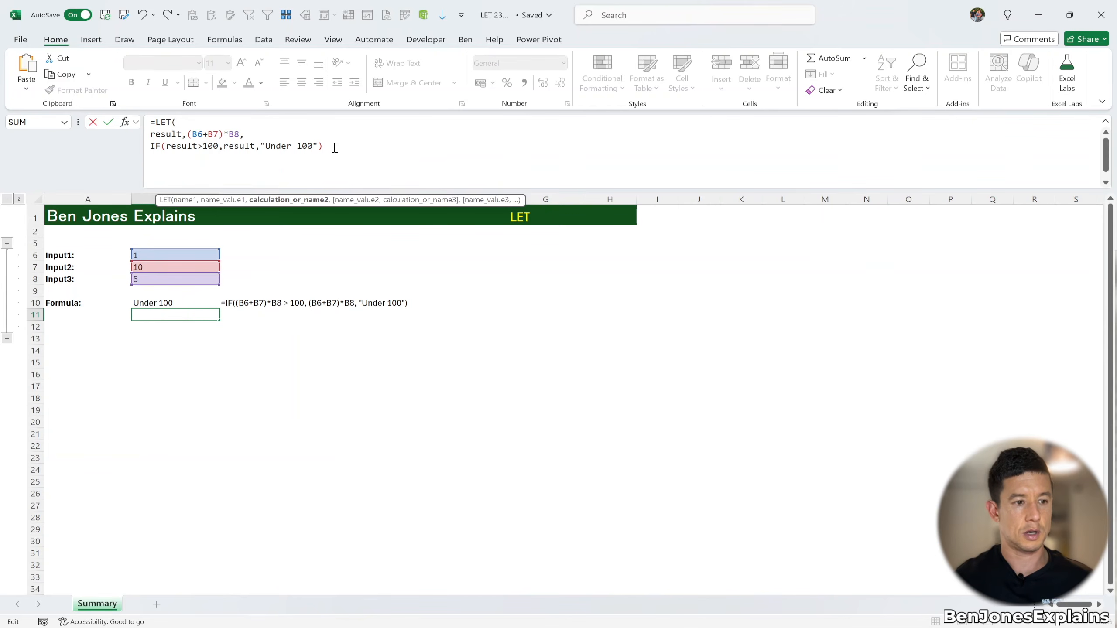
# Delete the original IF line, keep the closing parenthesis, and enter the LET formula
pyautogui.moveTo(187, 159); pyautogui.dragTo(510, 288)
pyautogui.press('BackSpace')
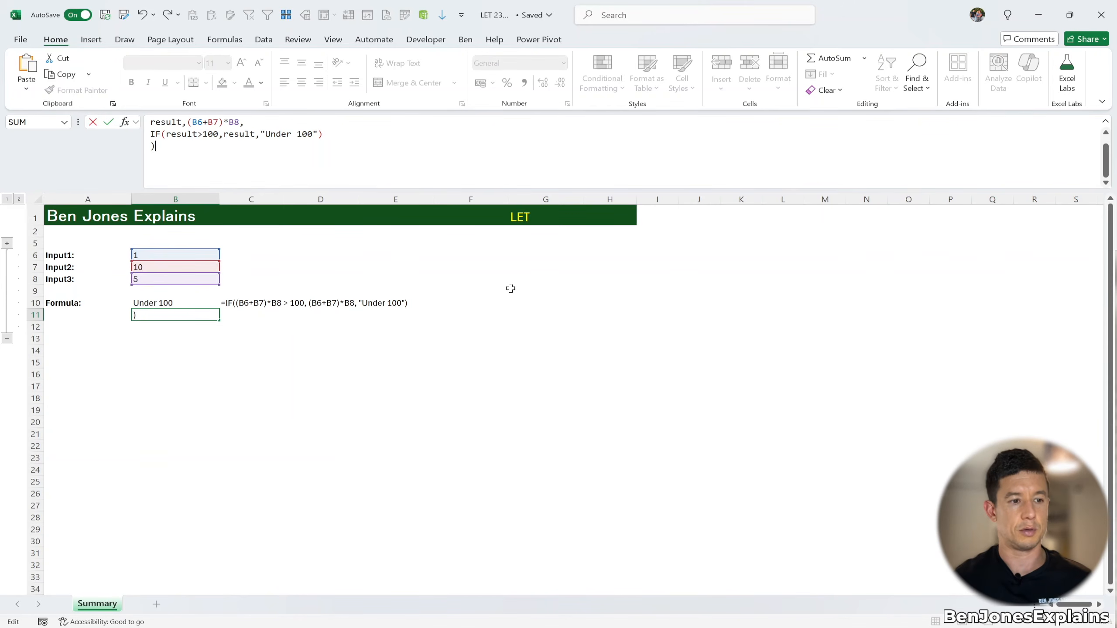
pyautogui.press('Return')
# In cell A15, start a new multi-line LET formula defining variable a as 10
pyautogui.click(279, 304)
pyautogui.moveTo(283, 308); pyautogui.dragTo(283, 318)
pyautogui.click(241, 361)
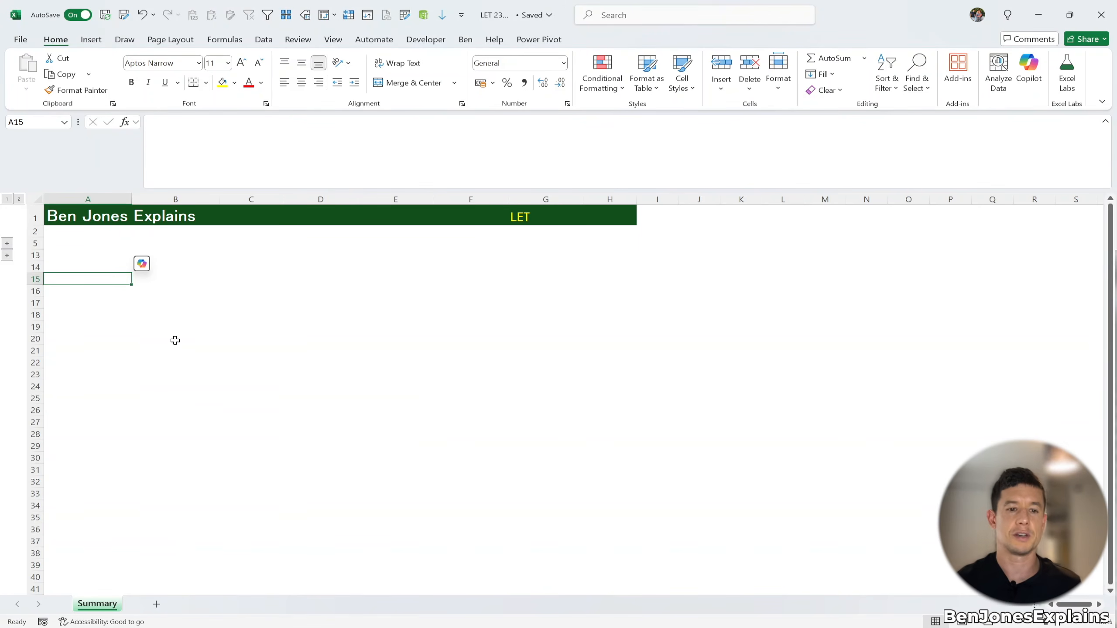
pyautogui.write('=LET(')
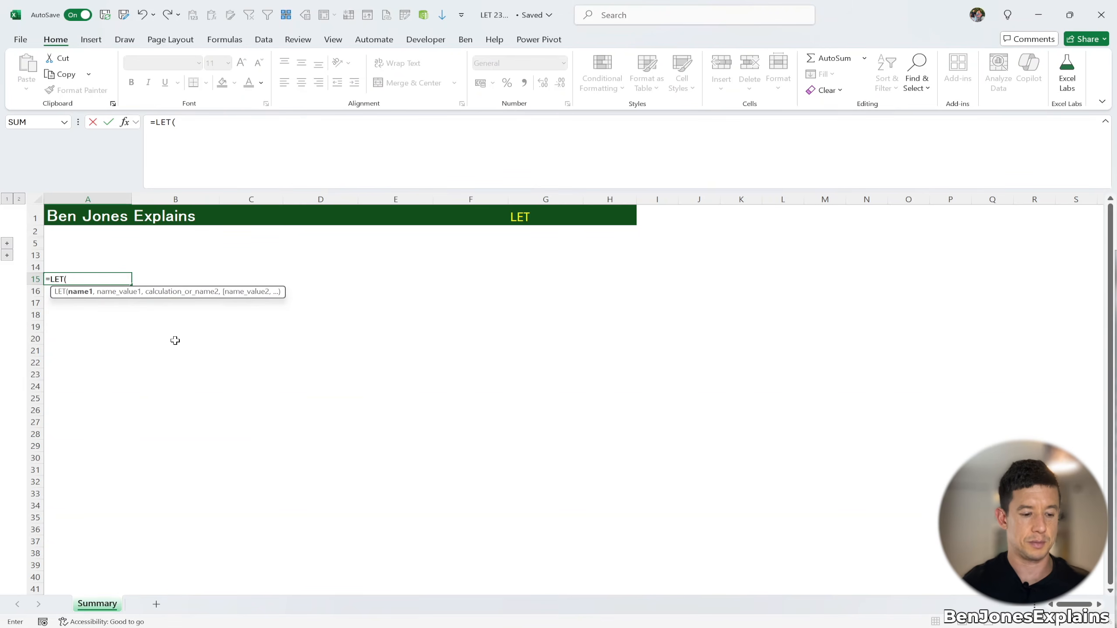
pyautogui.hotkey('alt', 'Return')
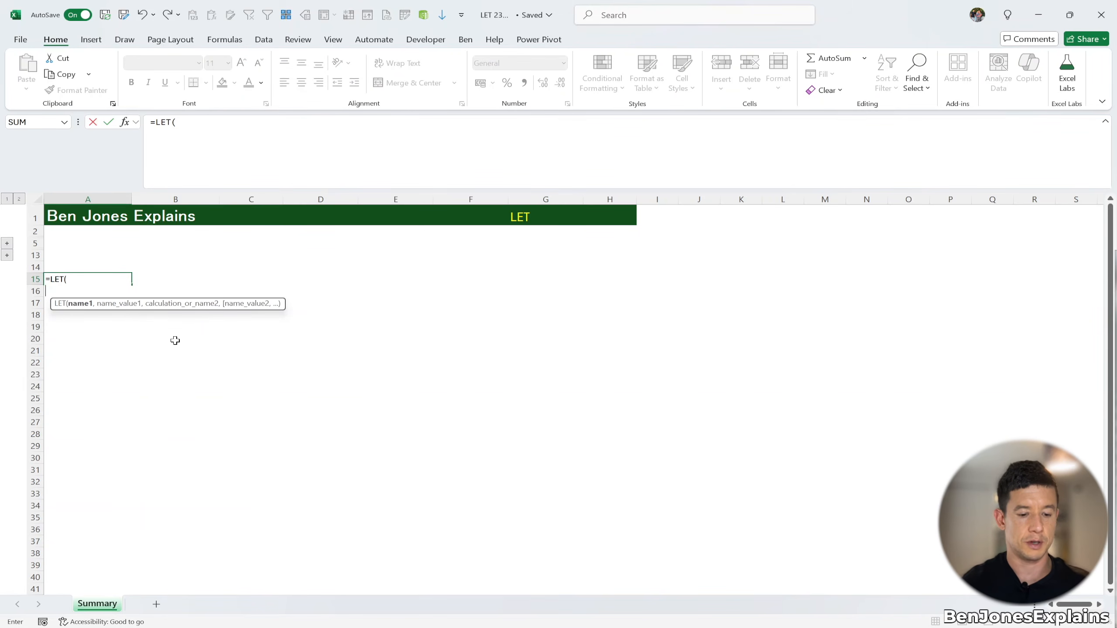
pyautogui.write('a,')
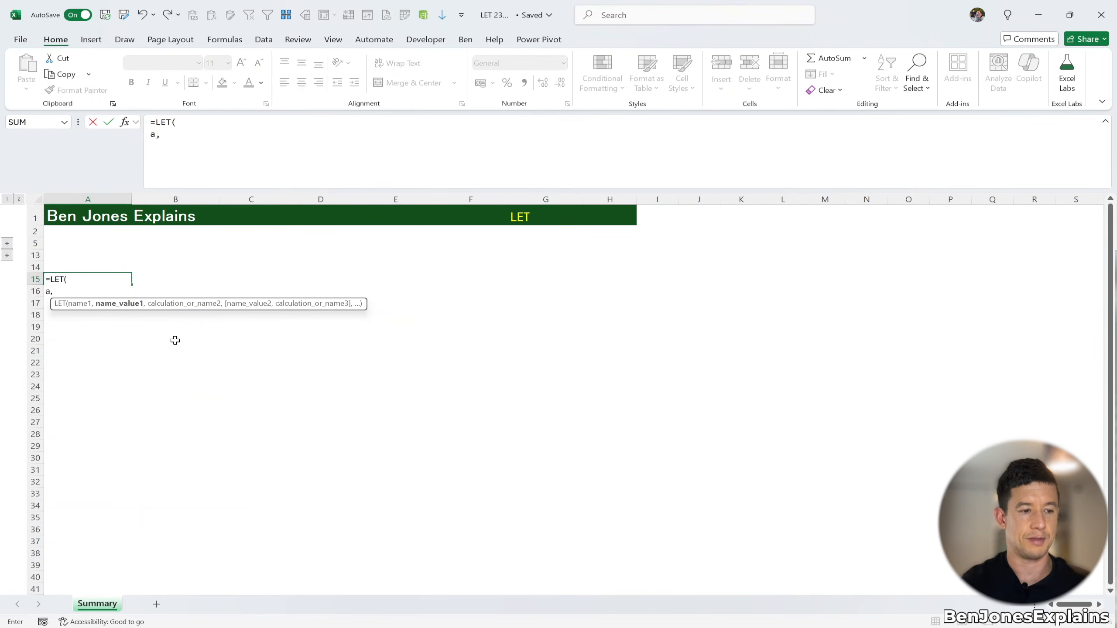
pyautogui.write('10,')
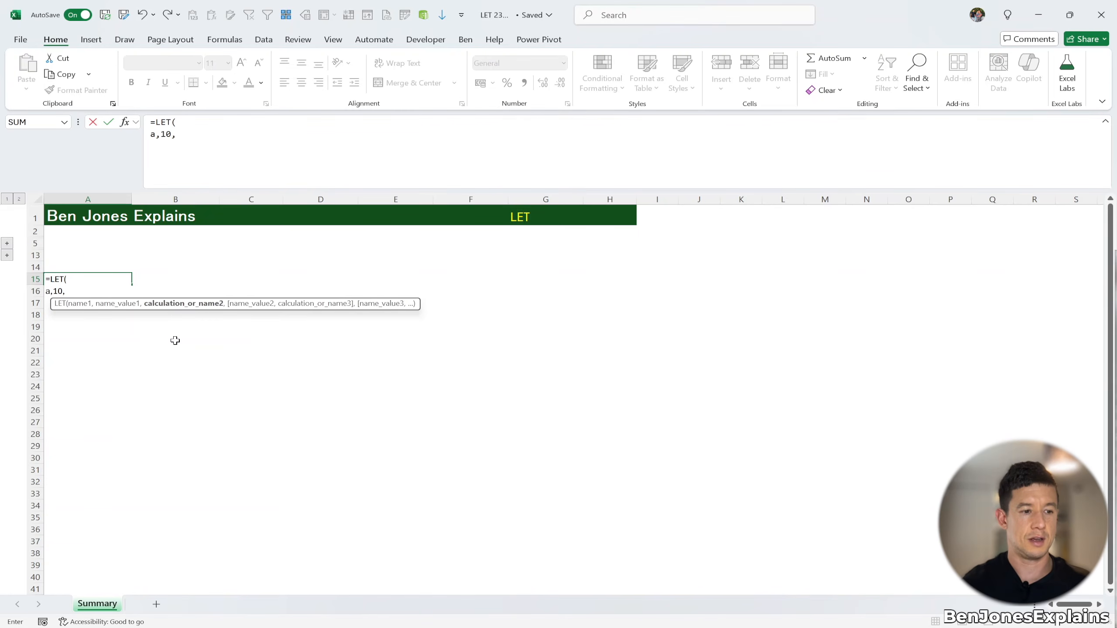
# Define variable b as 20 on the next line of the LET formula
pyautogui.hotkey('alt', 'Return')
pyautogui.write('b,20,')
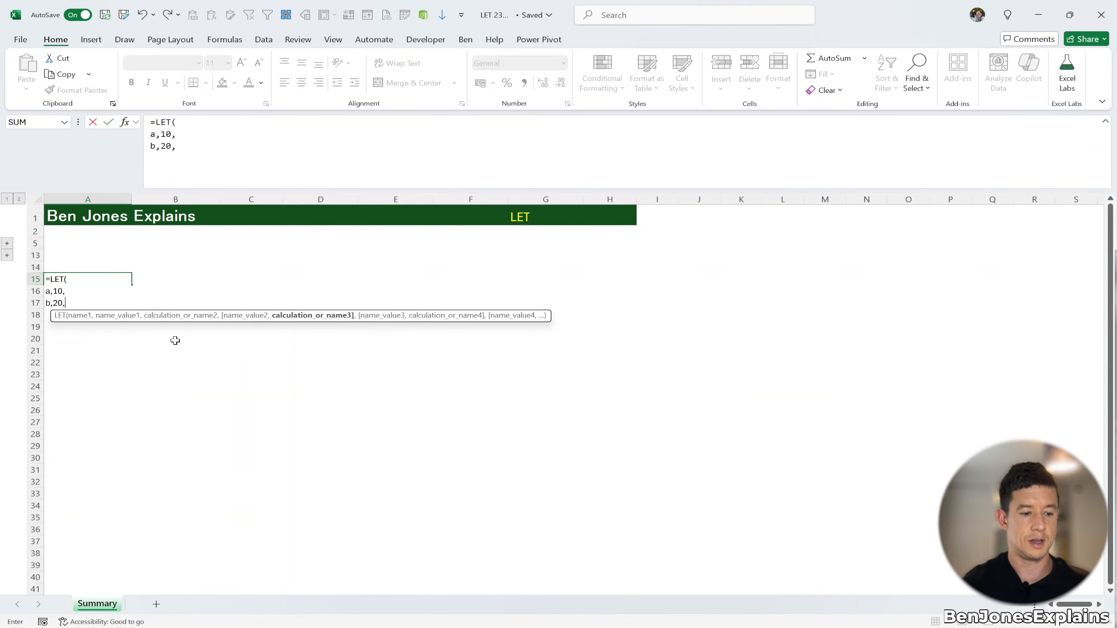
# Define result as a + b, return result as the final calculation, and enter the formula
pyautogui.hotkey('alt', 'Return')
pyautogui.write('result, a + b,')
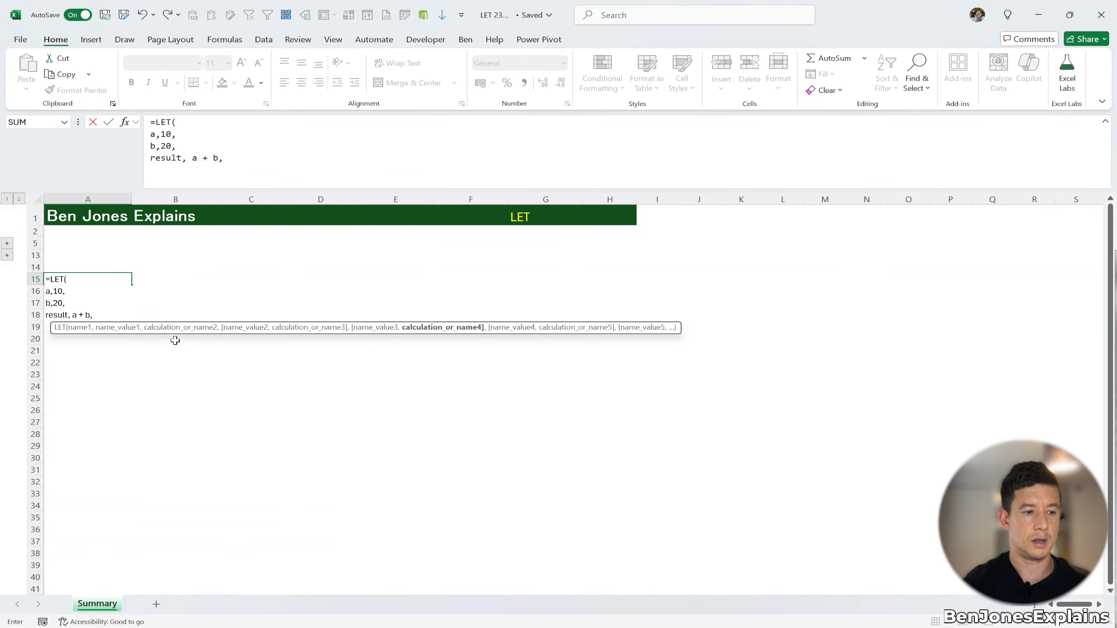
pyautogui.hotkey('alt', 'Return')
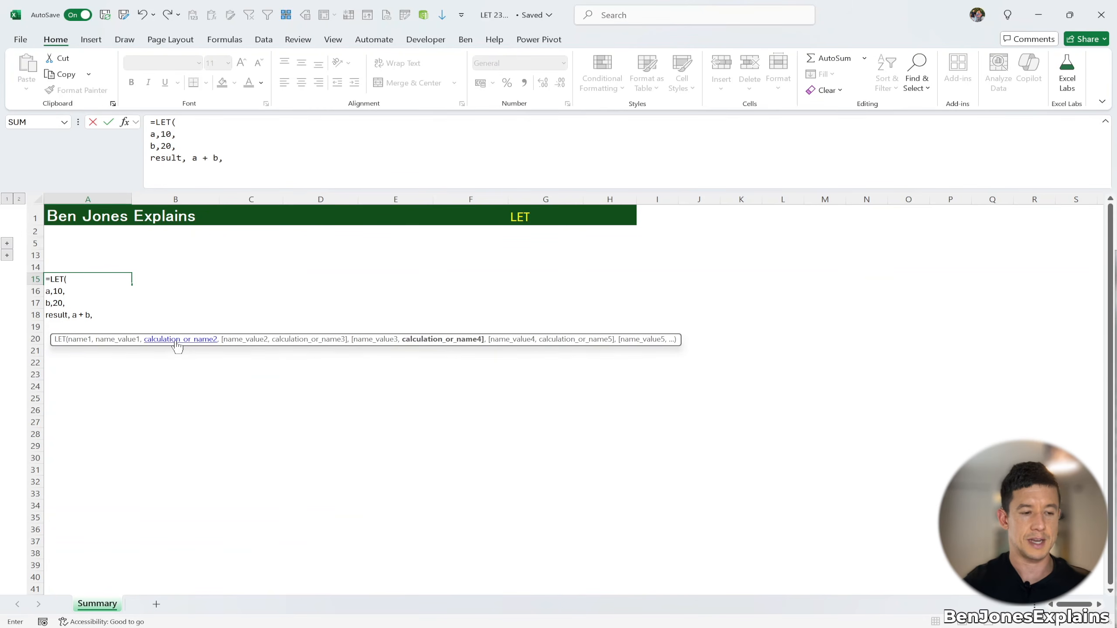
pyautogui.write('result')
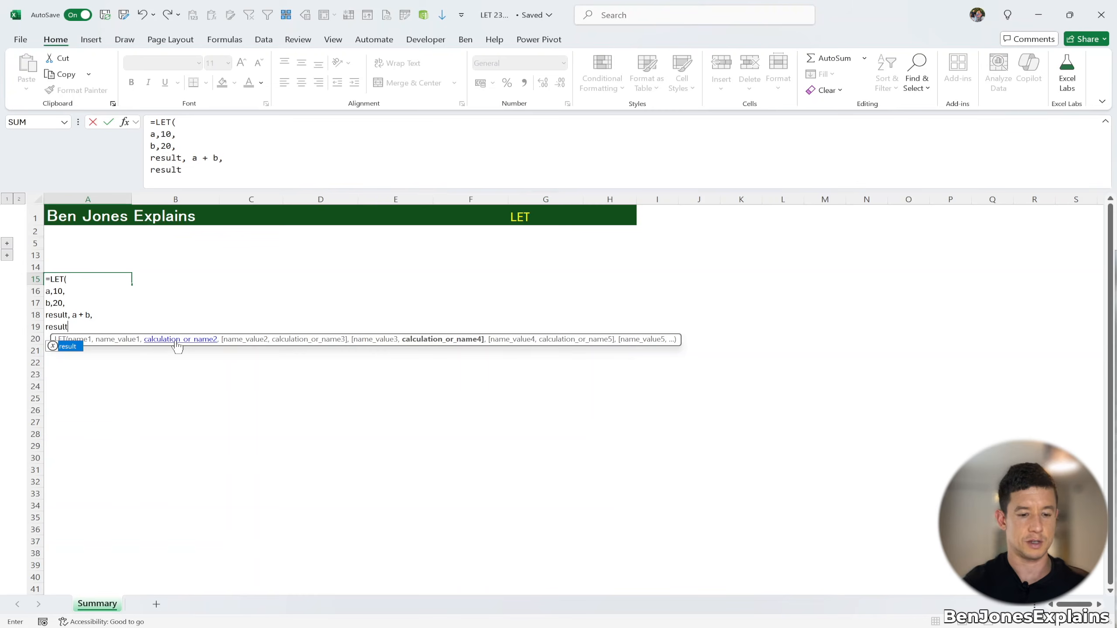
pyautogui.write(')')
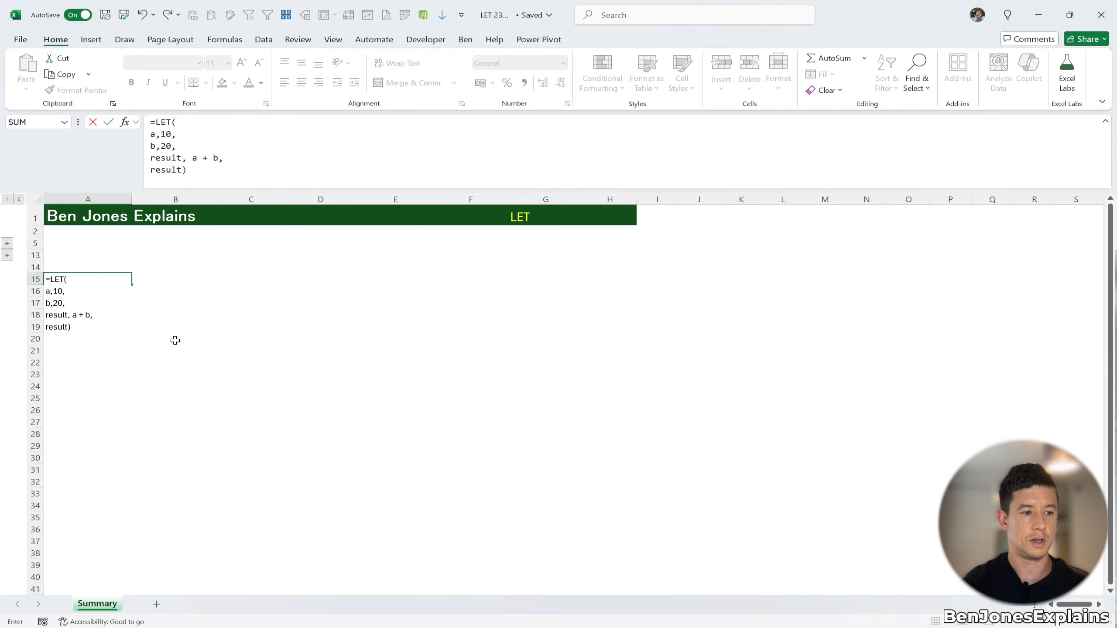
pyautogui.hotkey('ctrl', 'Return')
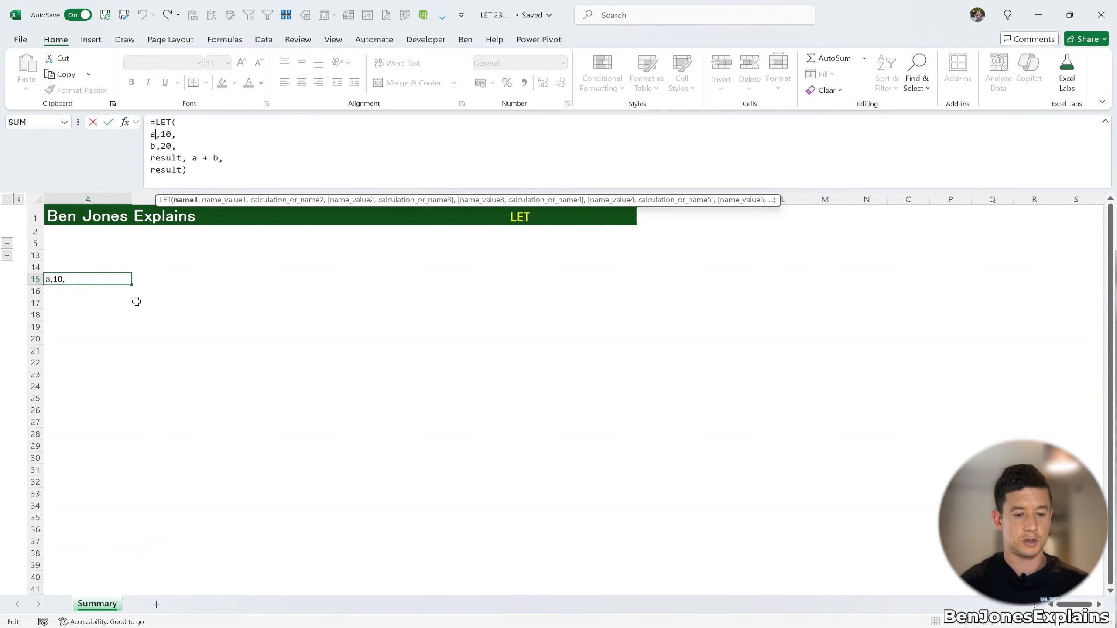
# Rename the LET variables a and b to Score1 and Score2
pyautogui.press('BackSpace')
pyautogui.write('Score1,10,')
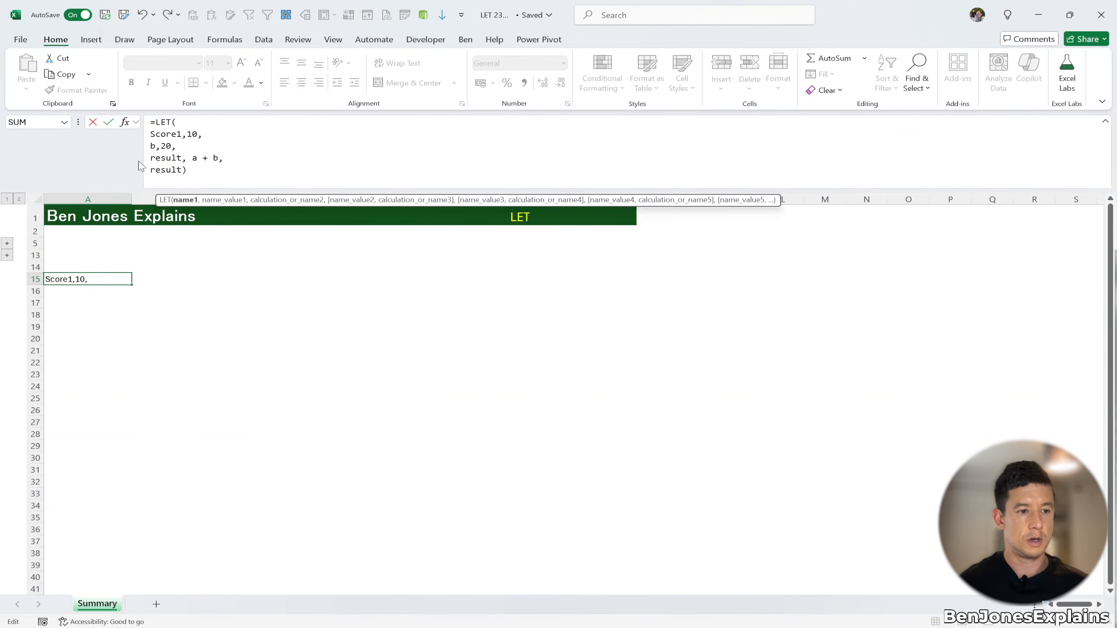
pyautogui.click(156, 146)
pyautogui.press('BackSpace')
pyautogui.write('Score1')
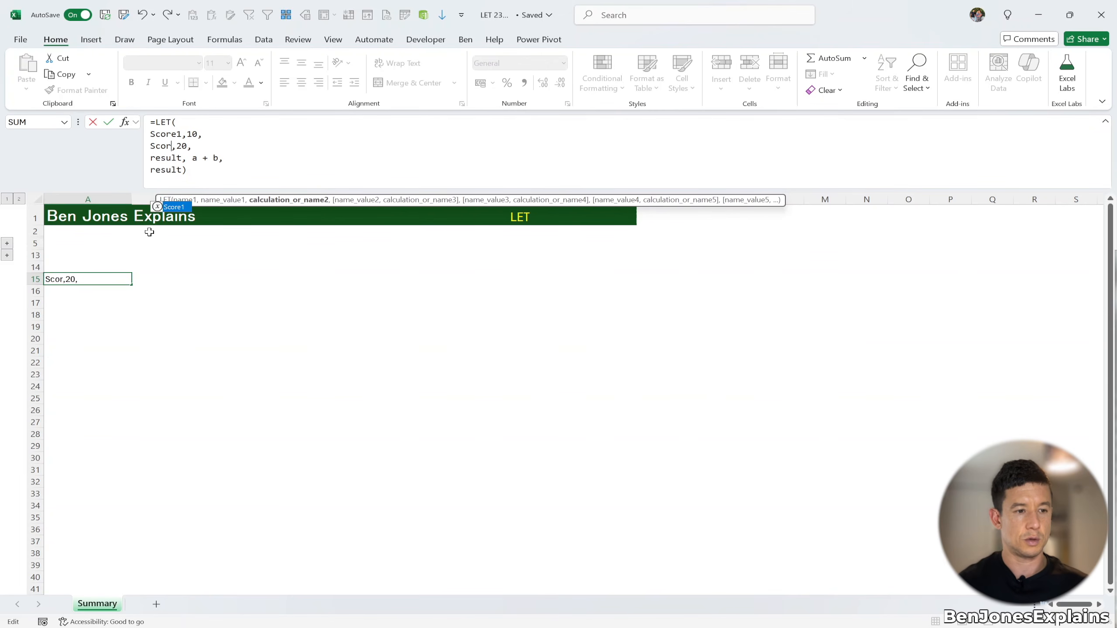
pyautogui.press('BackSpace')
pyautogui.write('2')
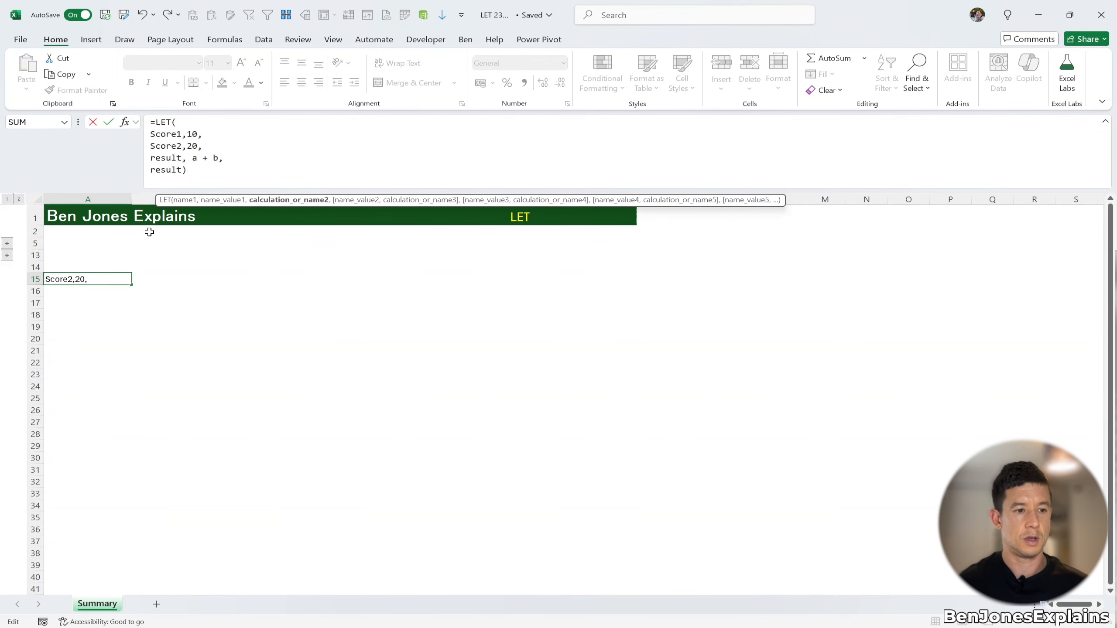
# Delete the a + b calculation from the result line and begin entering a score variable there
pyautogui.click(195, 161)
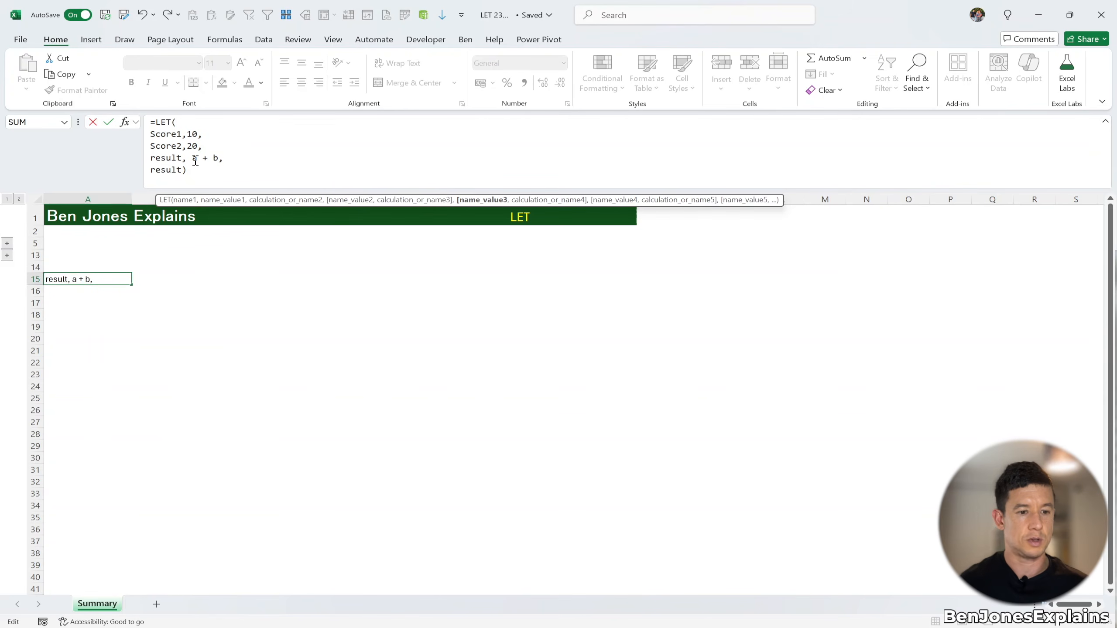
pyautogui.press('Delete')
pyautogui.press('Delete')
pyautogui.press('Delete')
pyautogui.press('Delete')
pyautogui.press('Delete')
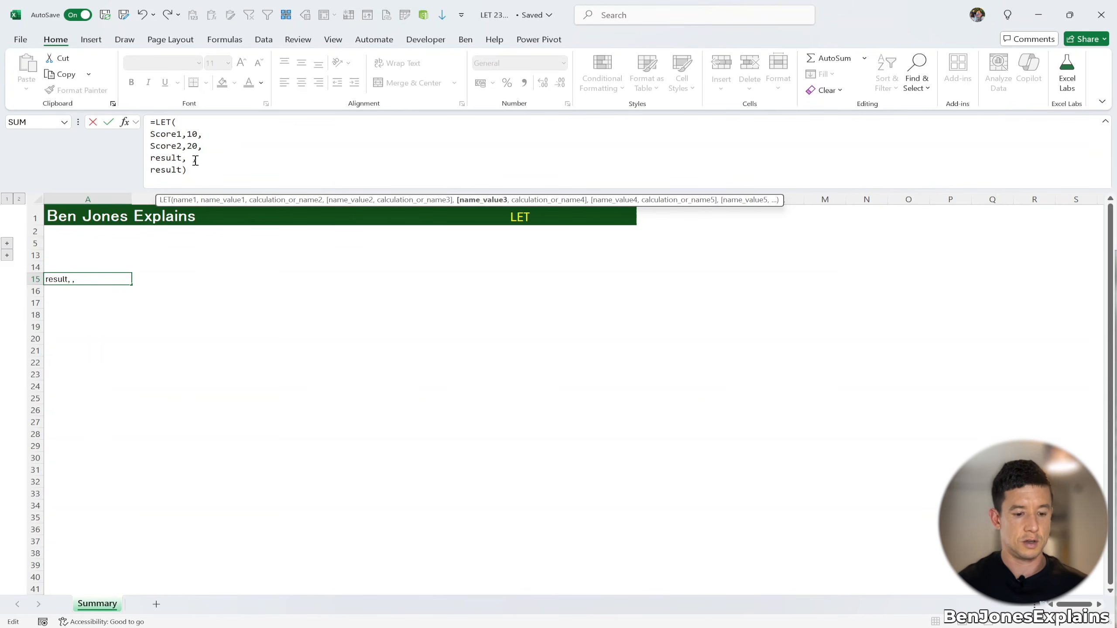
pyautogui.write('sco')
pyautogui.press('BackSpace')
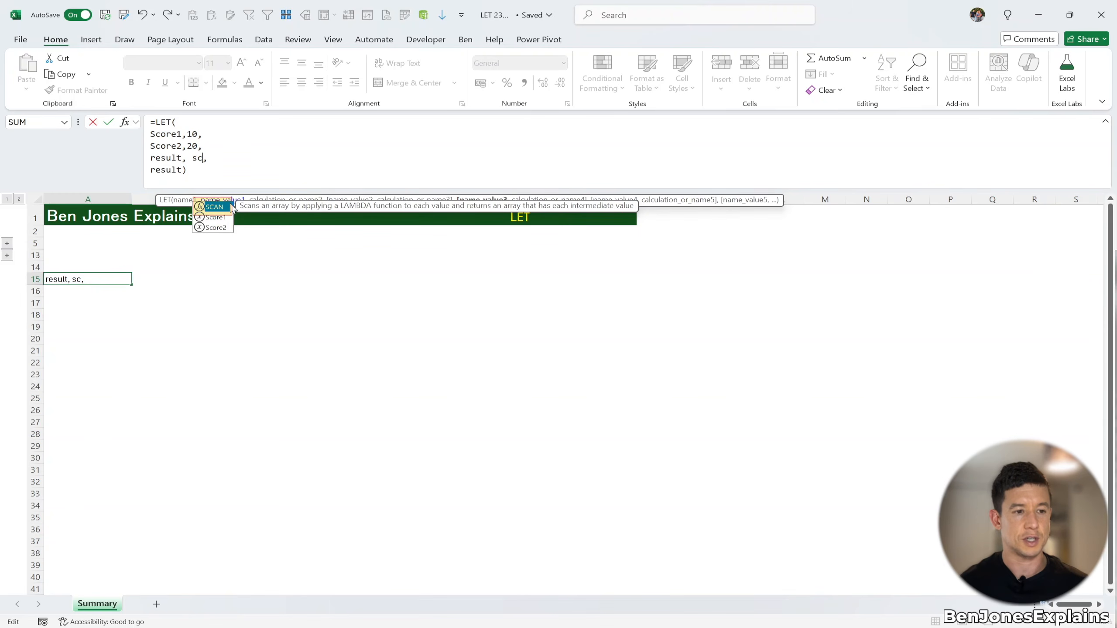
# Prefix both variable names with an underscore, making them _Score1 and _Score2
pyautogui.click(152, 136)
pyautogui.write('_')
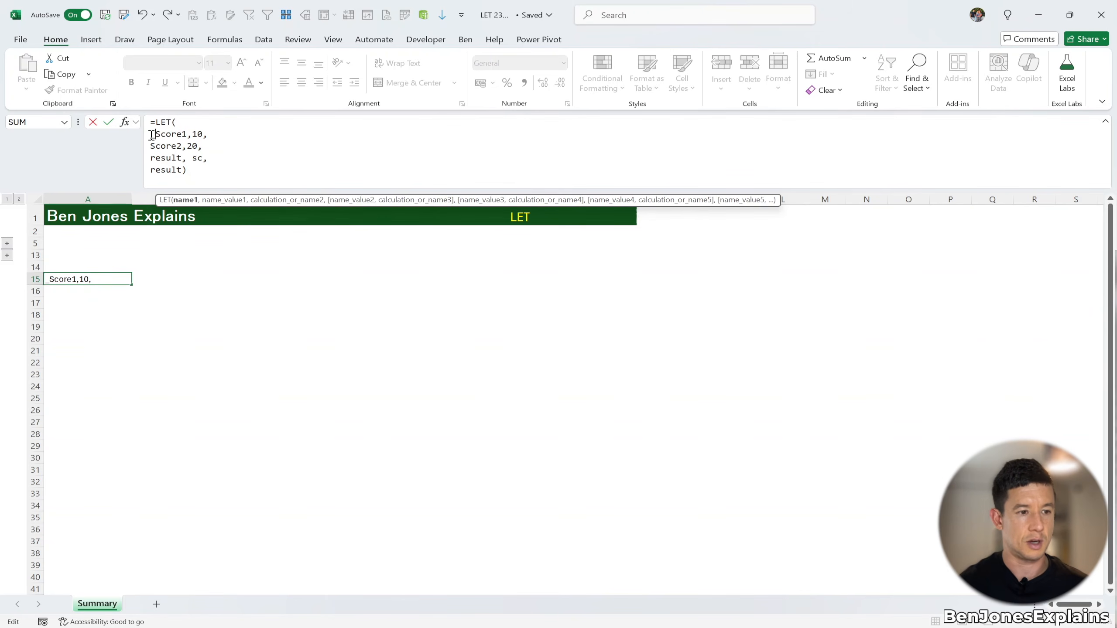
pyautogui.click(151, 146)
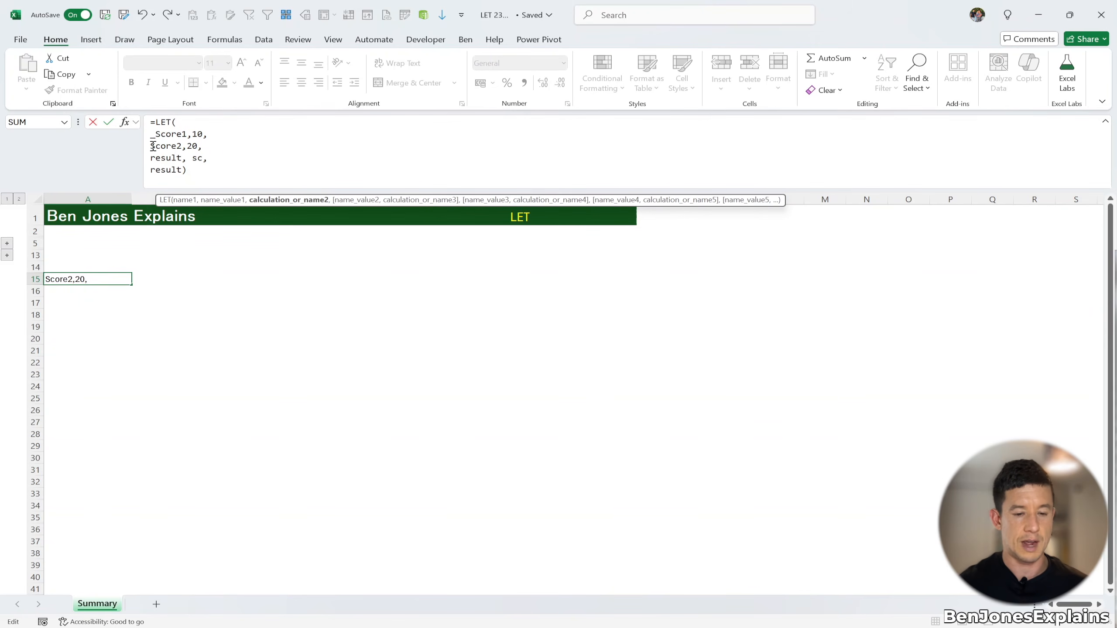
pyautogui.write('_')
# Set the result calculation to _Score1 + _Score2 using the formula autocomplete suggestions
pyautogui.click(202, 157)
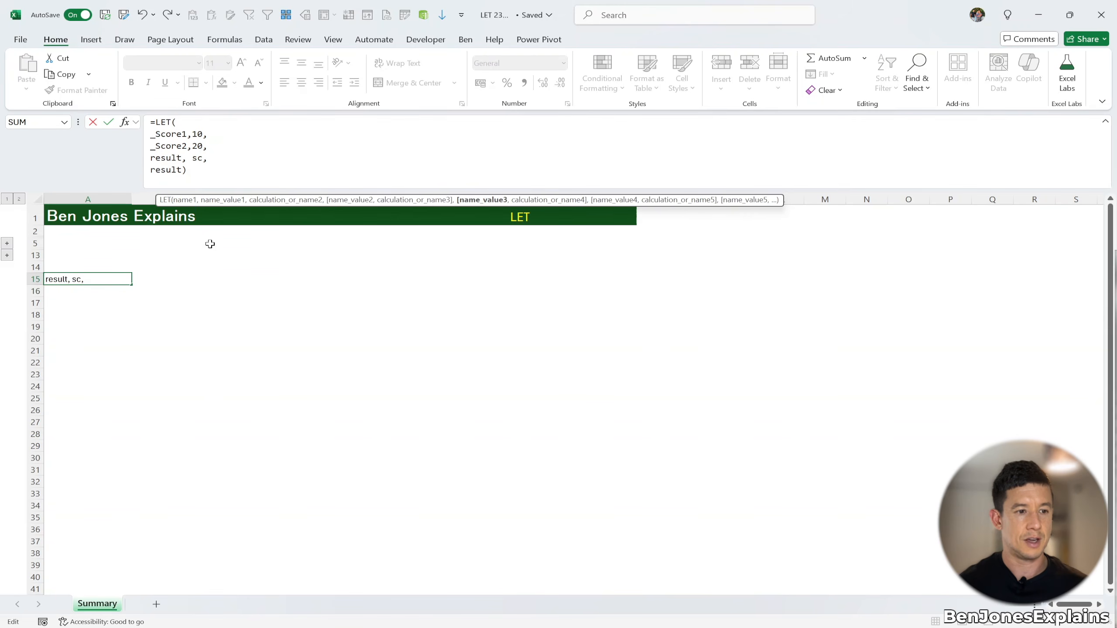
pyautogui.write('_')
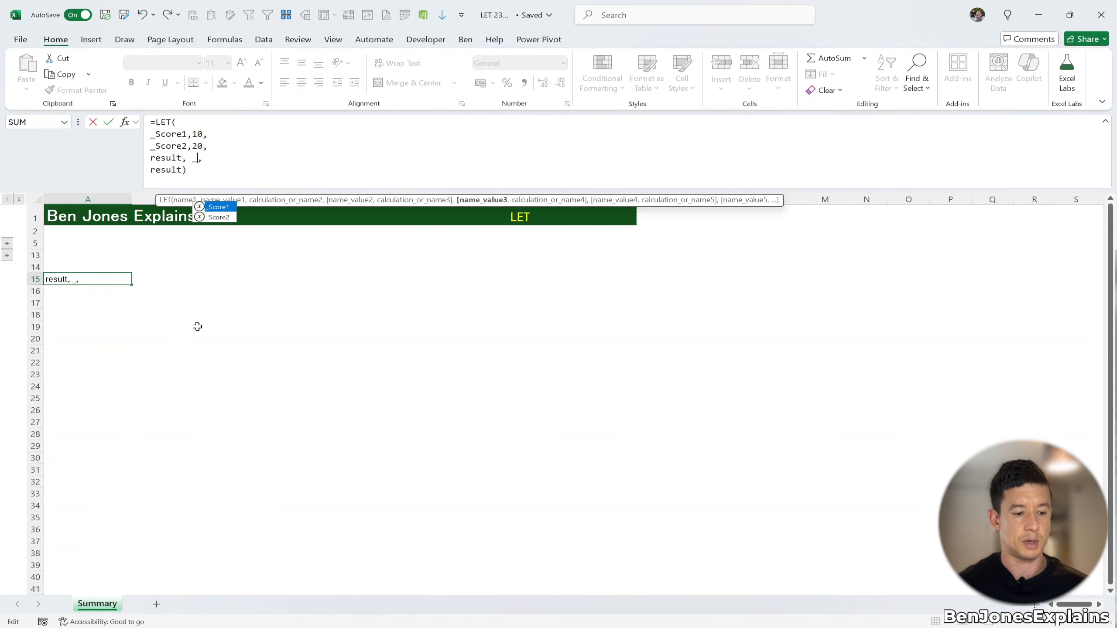
pyautogui.press('Tab')
pyautogui.write('+ ')
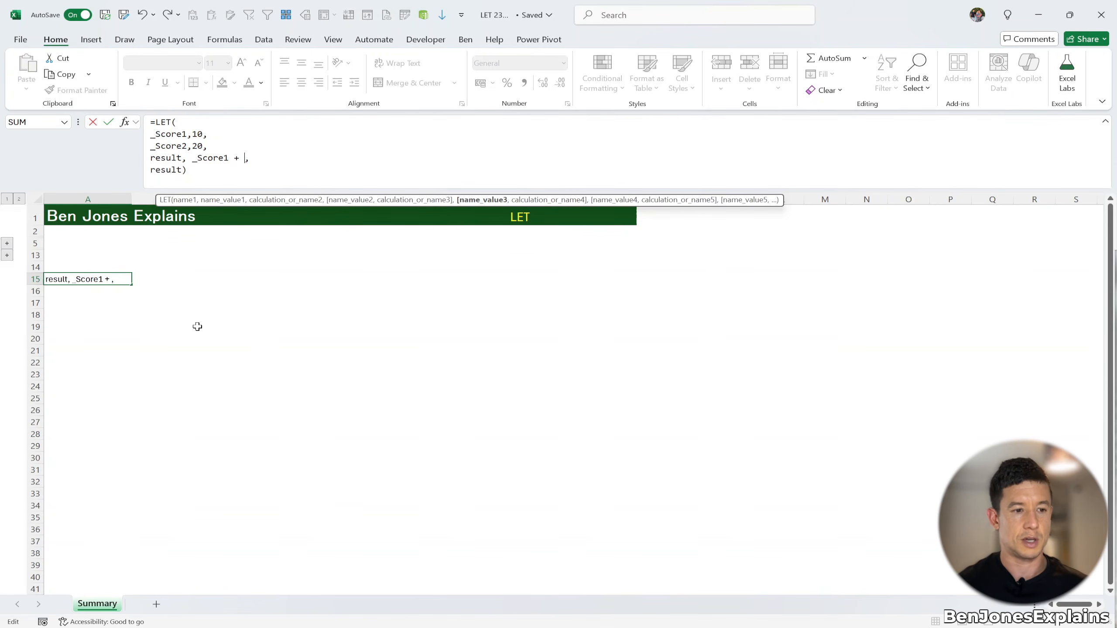
pyautogui.write('_')
pyautogui.press('Down')
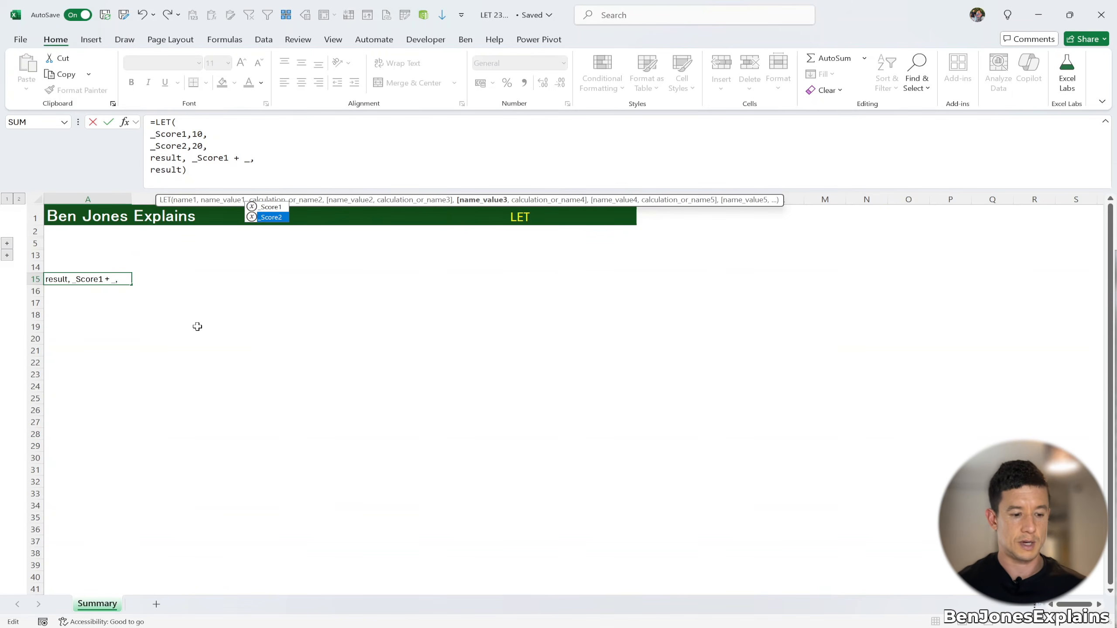
pyautogui.press('Tab')
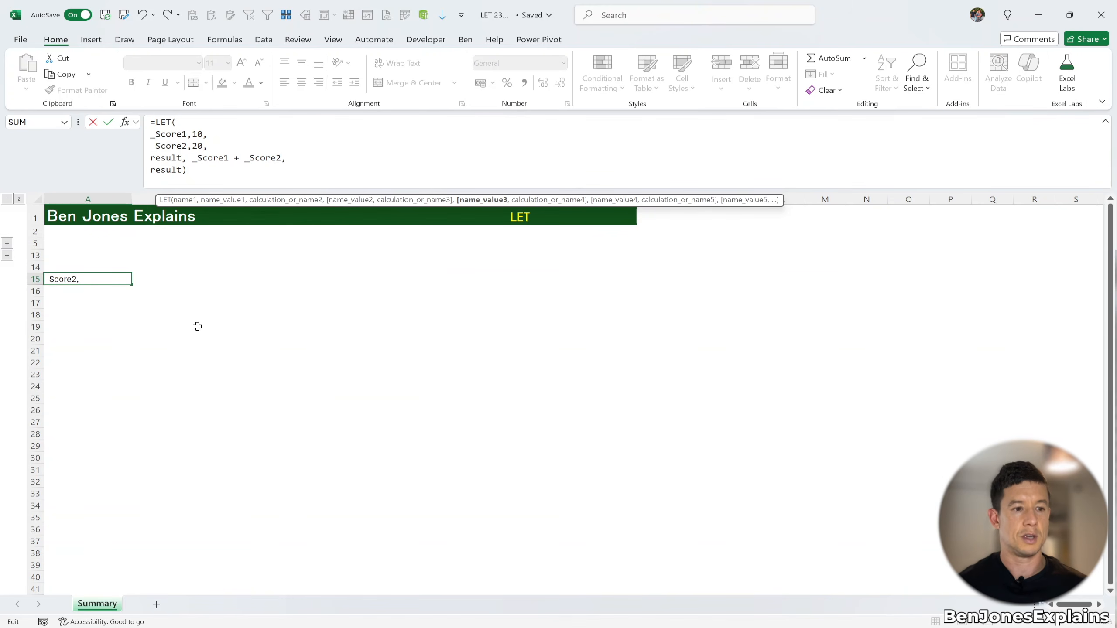